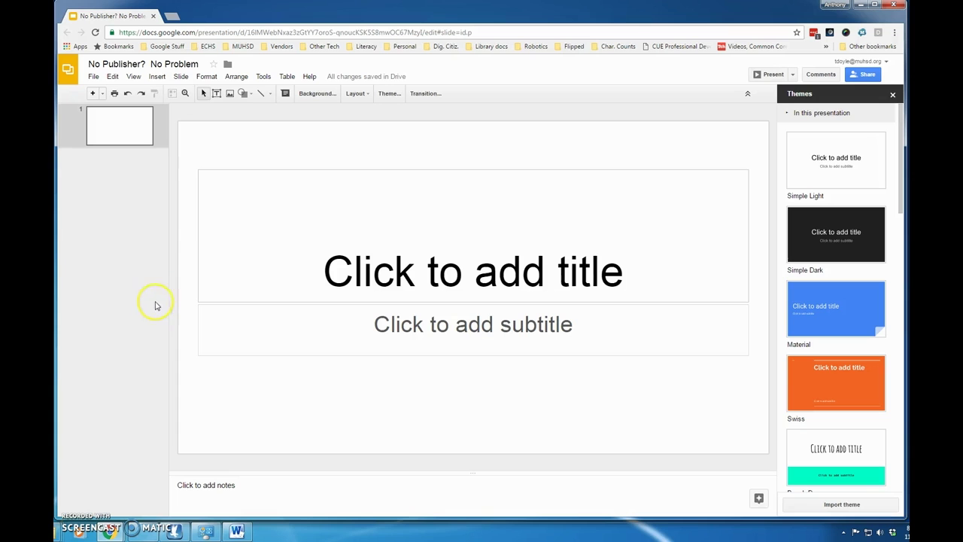
Set the presentation's page size to a custom 8.5 × 11 inches.
{"action": "left_click", "coordinate": [93, 76]}
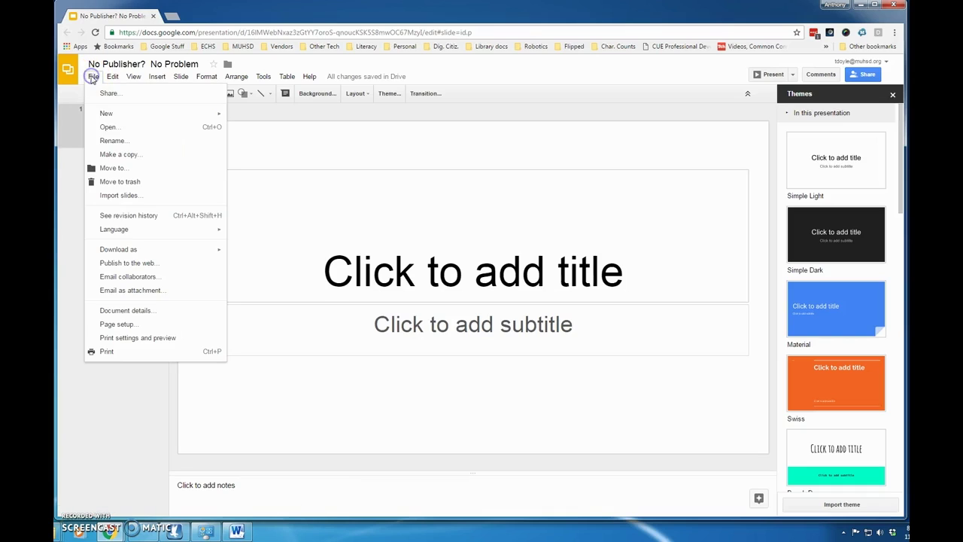
{"action": "left_click", "coordinate": [116, 323]}
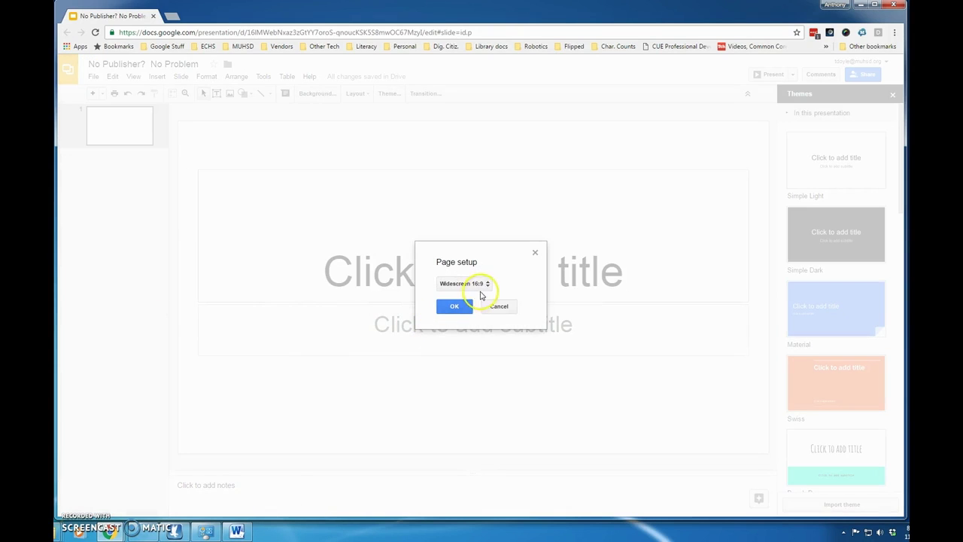
{"action": "left_click", "coordinate": [485, 284]}
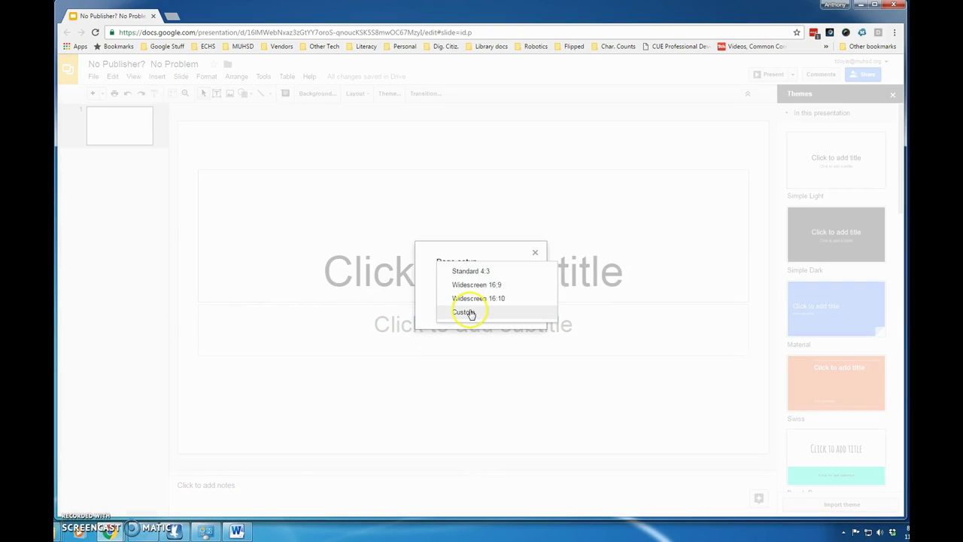
{"action": "left_click", "coordinate": [470, 313]}
{"action": "left_click_drag", "start_coordinate": [446, 303], "coordinate": [430, 301]}
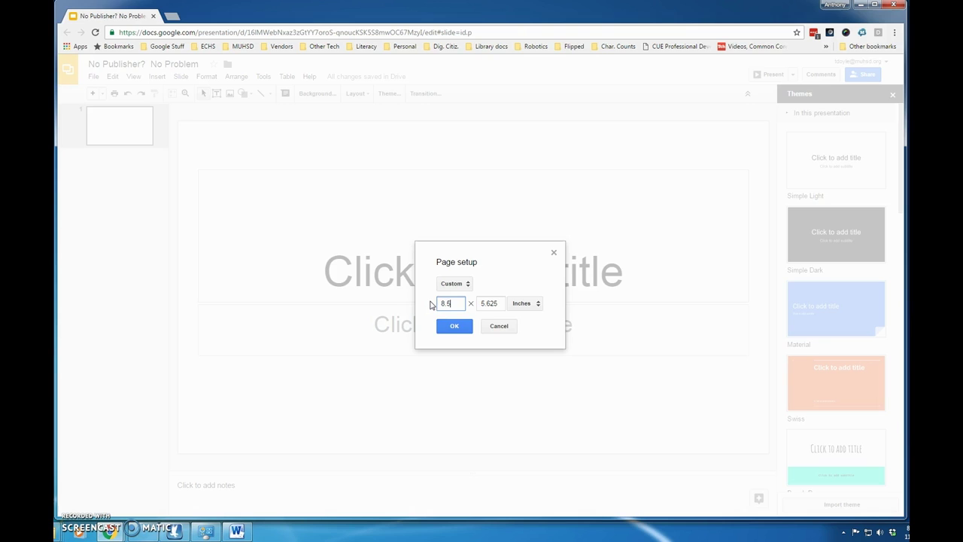
{"action": "key", "text": "Tab"}
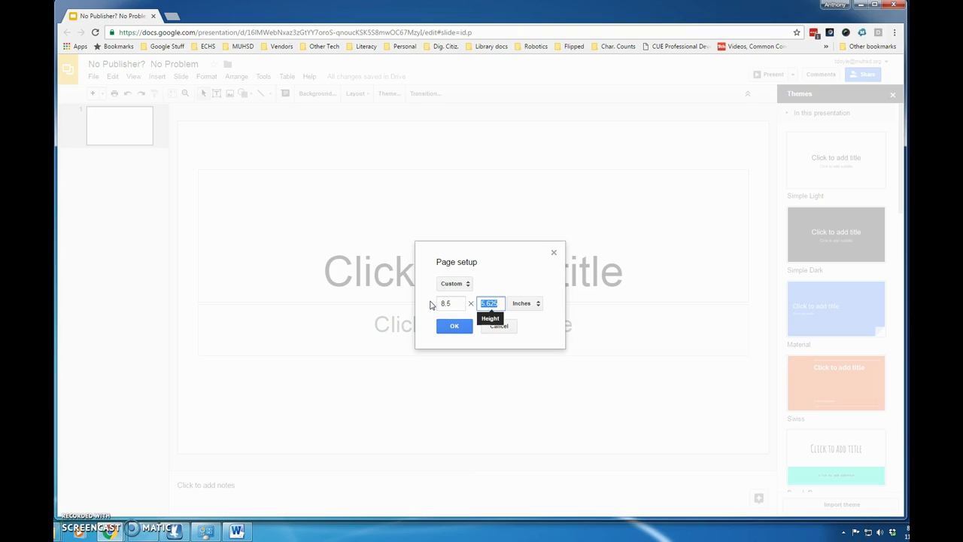
{"action": "type", "text": "11"}
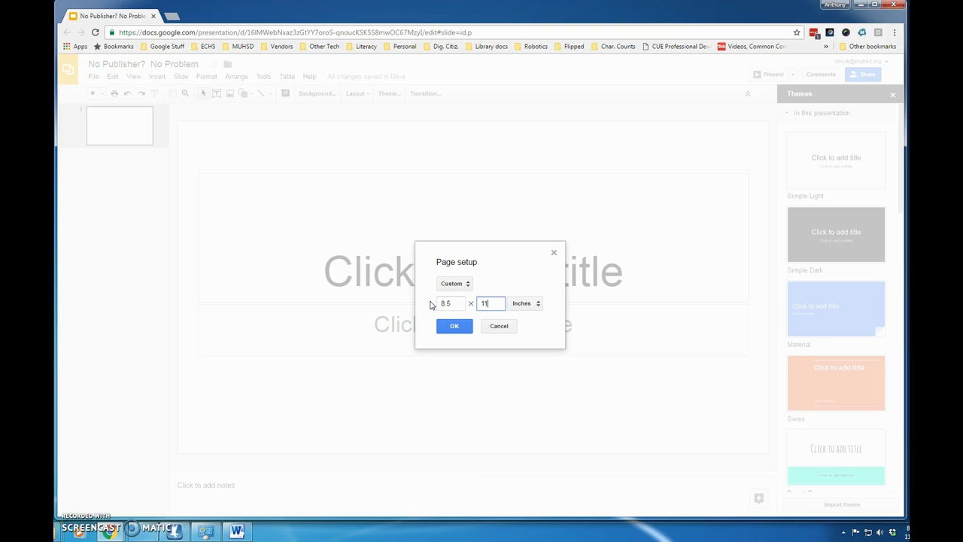
{"action": "left_click", "coordinate": [455, 327]}
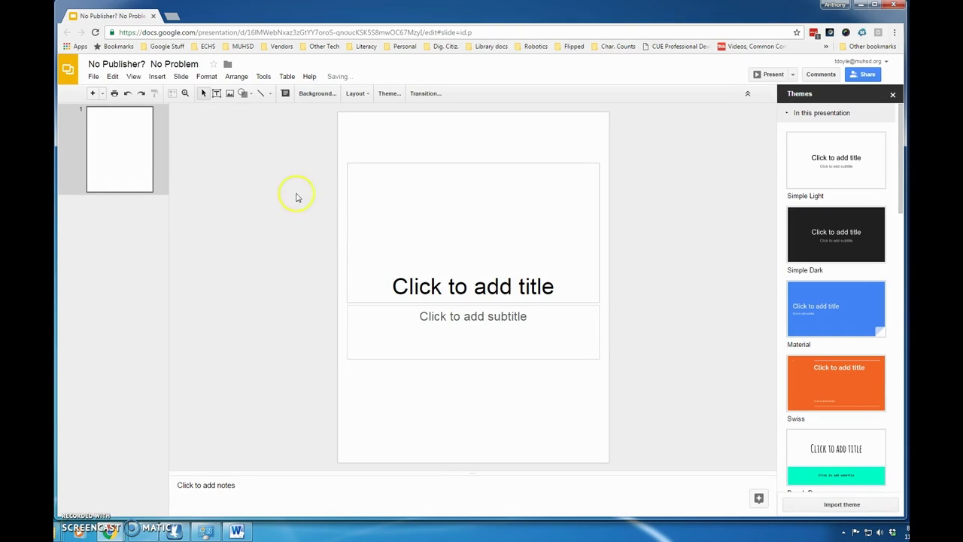
Apply the Blank layout to the first slide.
{"action": "left_click", "coordinate": [180, 76]}
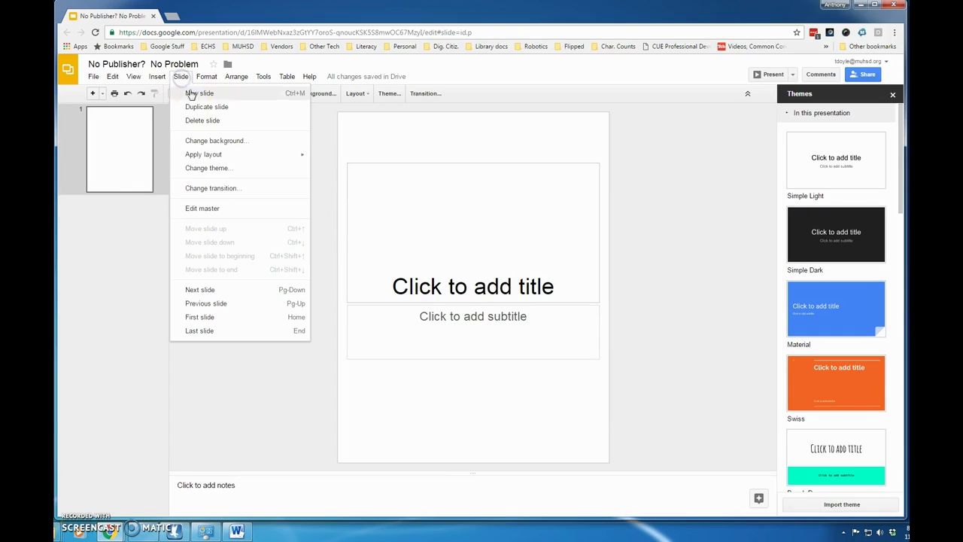
{"action": "mouse_move", "coordinate": [297, 159]}
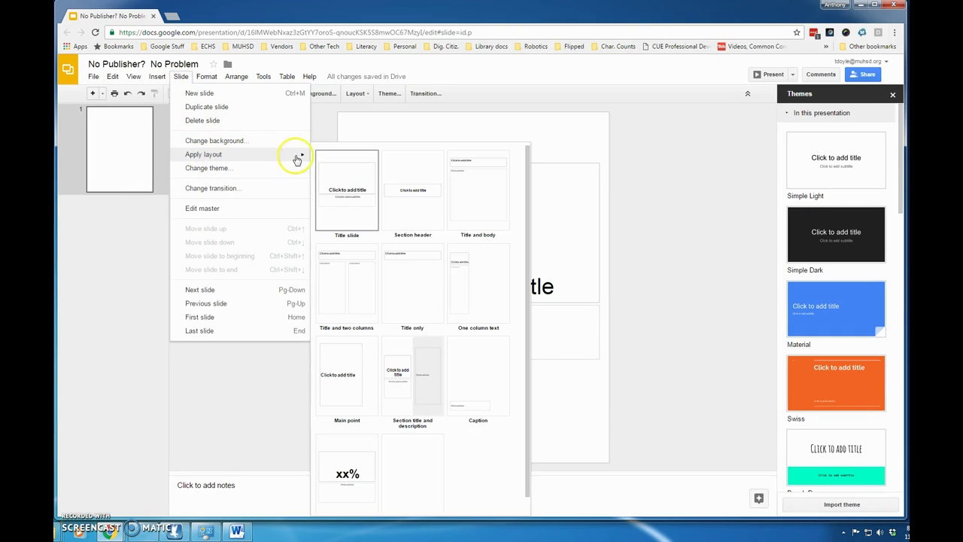
{"action": "scroll", "coordinate": [423, 432], "scroll_direction": "down", "scroll_amount": 1}
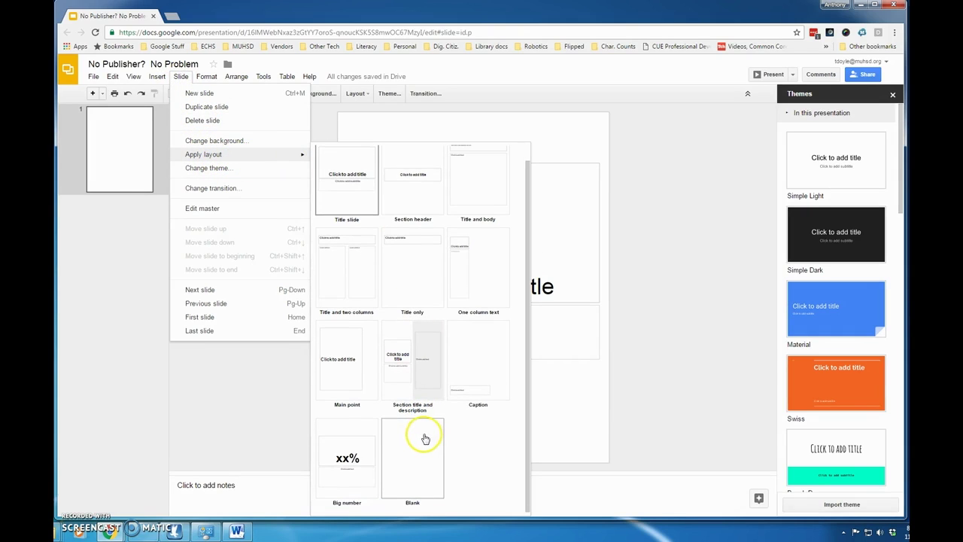
{"action": "left_click", "coordinate": [425, 438]}
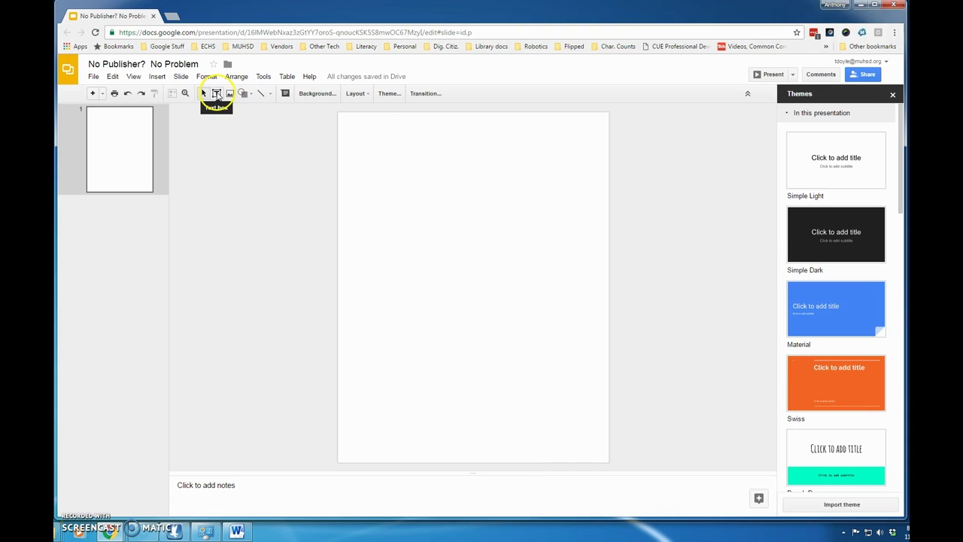
Add a text box across the upper edge of the page reading "MUHSD Libraries Technology Newsletter" and, on a second line, "Volume 1 November 2016".
{"action": "left_click", "coordinate": [217, 94]}
{"action": "left_click_drag", "start_coordinate": [344, 120], "coordinate": [599, 164]}
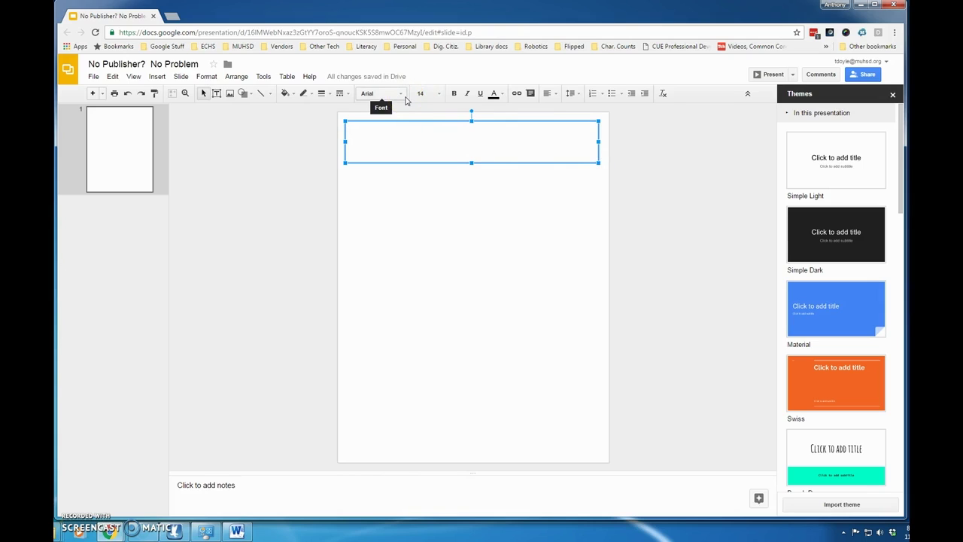
{"action": "type", "text": "M"}
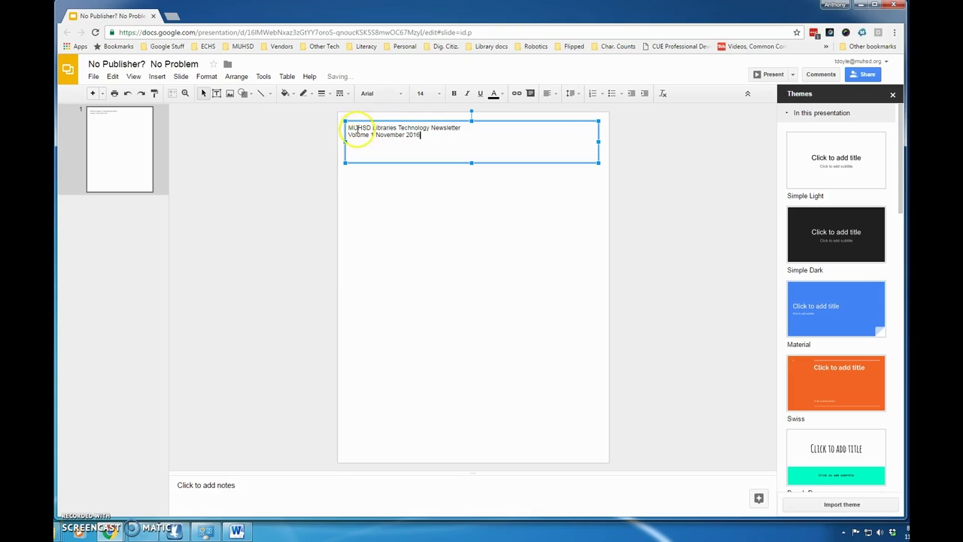
Center both lines of the newsletter header and make them bold.
{"action": "left_click_drag", "start_coordinate": [347, 125], "coordinate": [424, 136]}
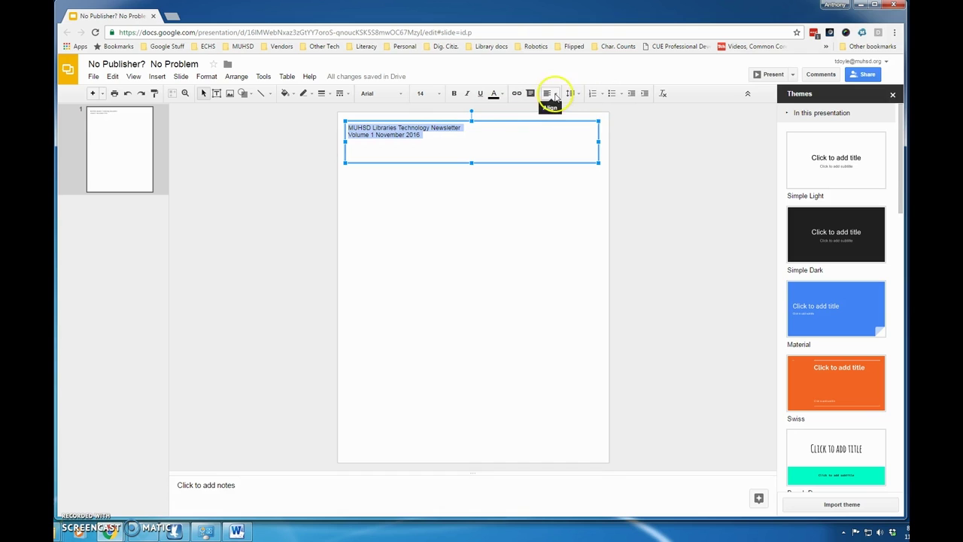
{"action": "left_click", "coordinate": [548, 93]}
{"action": "left_click", "coordinate": [566, 109]}
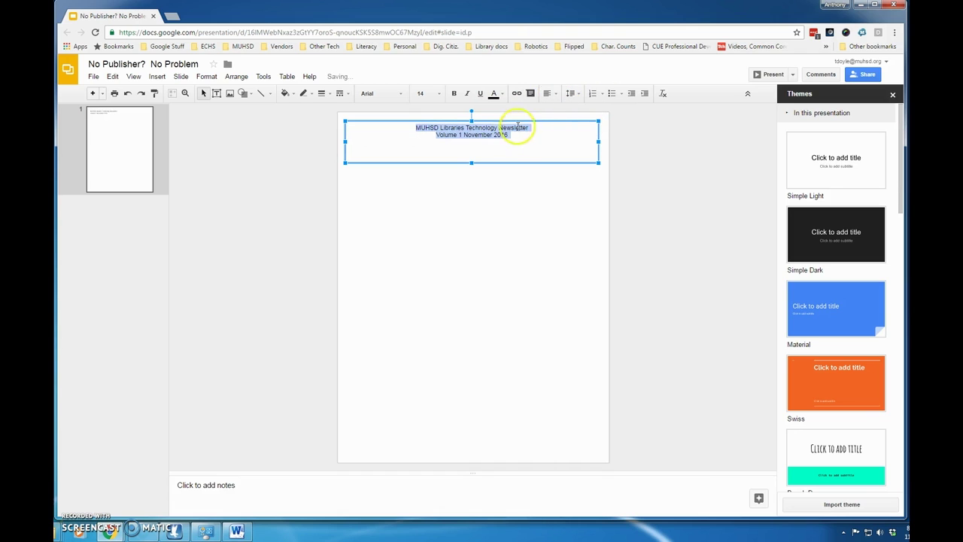
{"action": "left_click", "coordinate": [454, 94]}
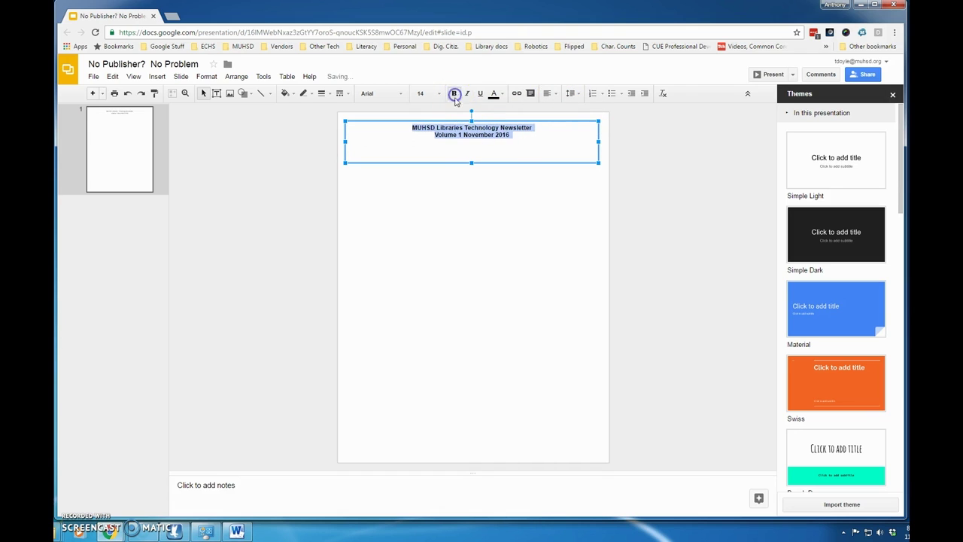
Set the font size of the "MUHSD Libraries Technology Newsletter" line to 24.
{"action": "left_click", "coordinate": [419, 125]}
{"action": "left_click_drag", "start_coordinate": [408, 125], "coordinate": [531, 128]}
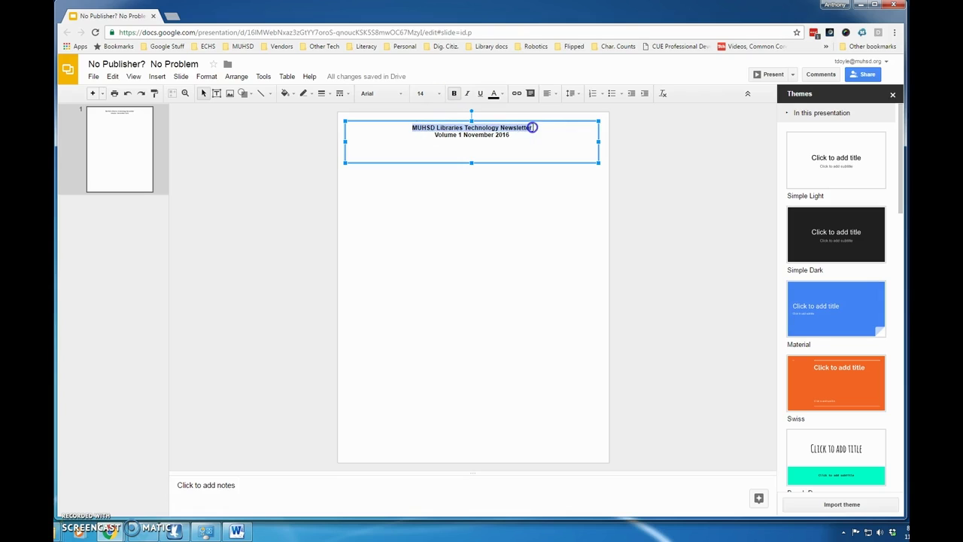
{"action": "left_click", "coordinate": [441, 94]}
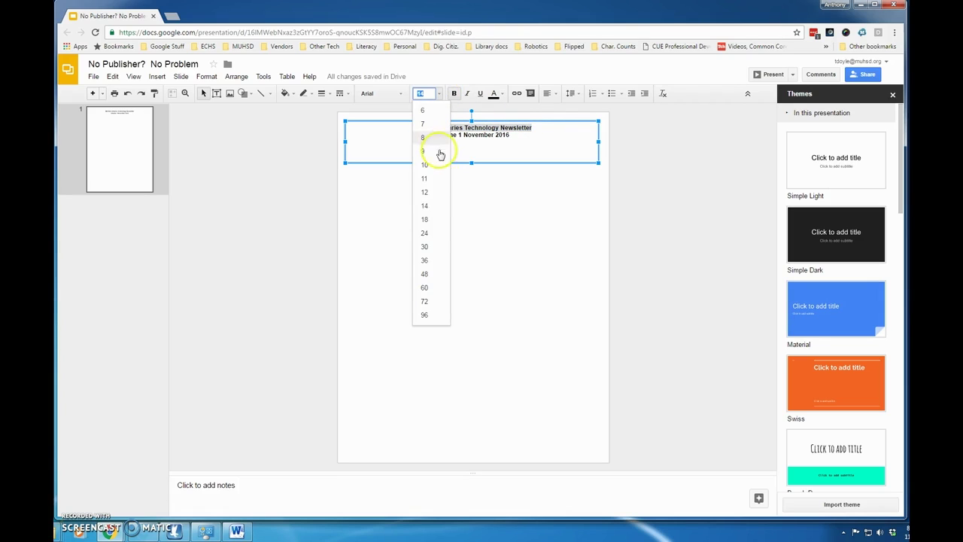
{"action": "left_click", "coordinate": [426, 246]}
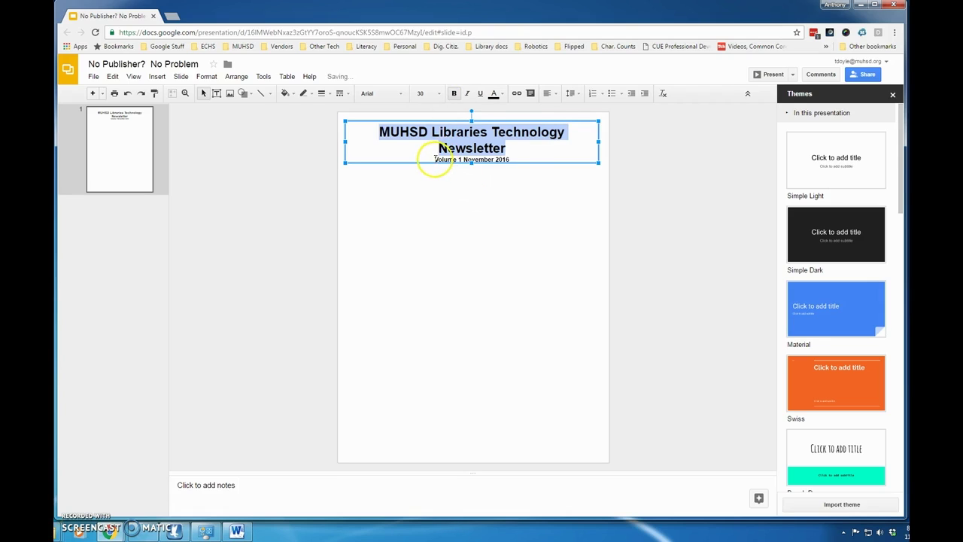
{"action": "left_click", "coordinate": [441, 94]}
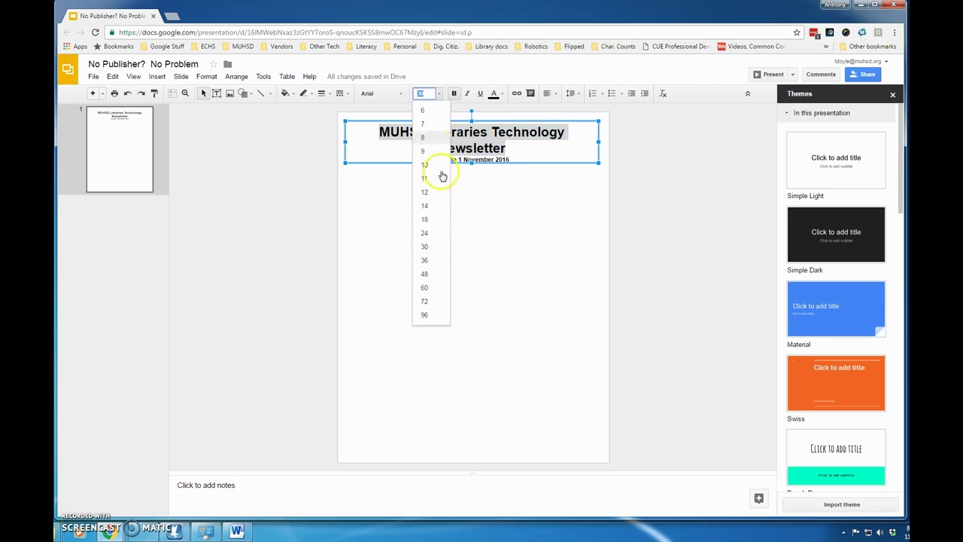
{"action": "left_click", "coordinate": [425, 232]}
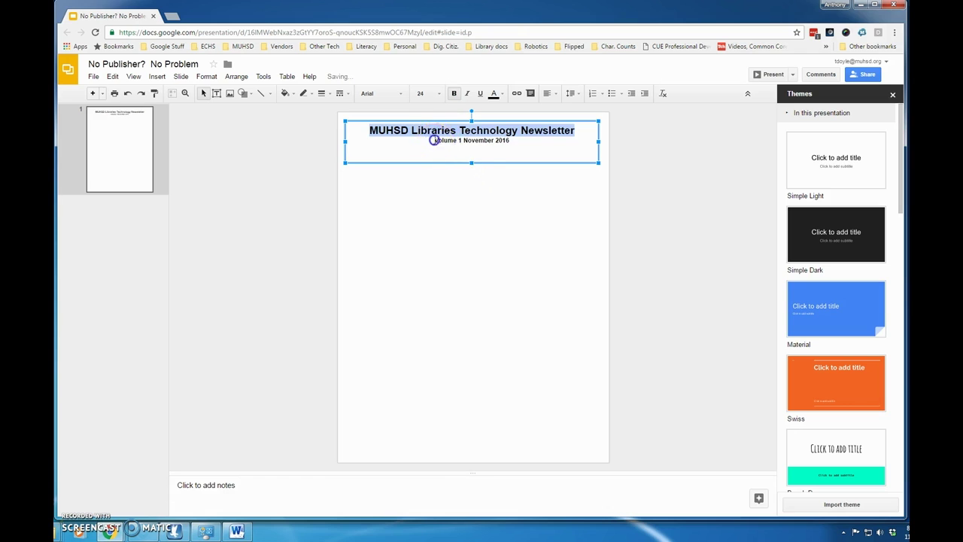
Set the "Volume 1 November 2016" line to font size 18 and shorten the header text box to fit its two lines.
{"action": "left_click_drag", "start_coordinate": [433, 140], "coordinate": [507, 140]}
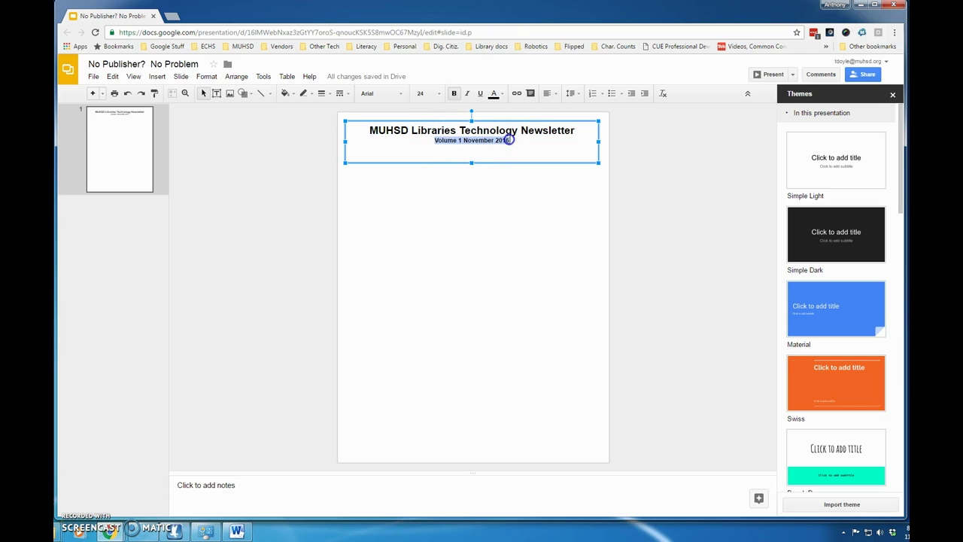
{"action": "left_click", "coordinate": [441, 93]}
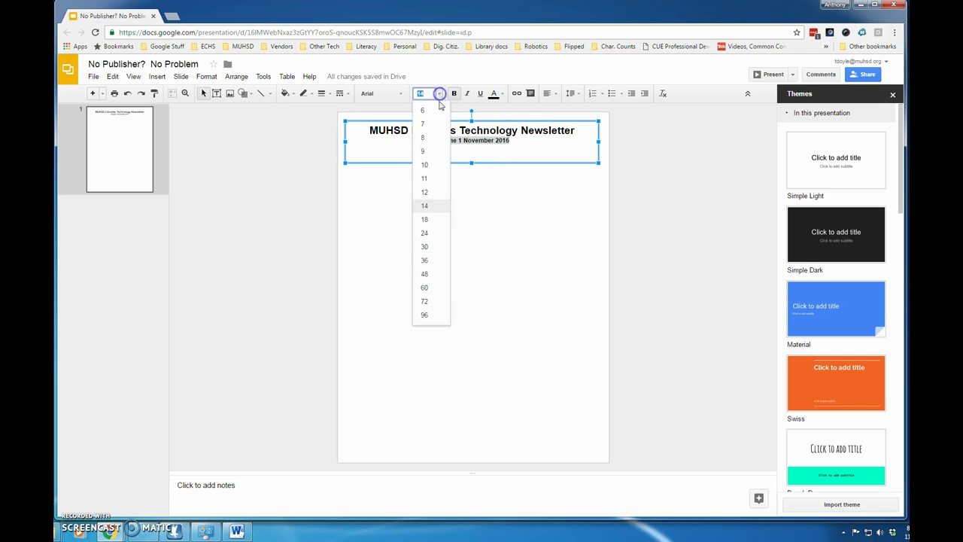
{"action": "left_click", "coordinate": [425, 218]}
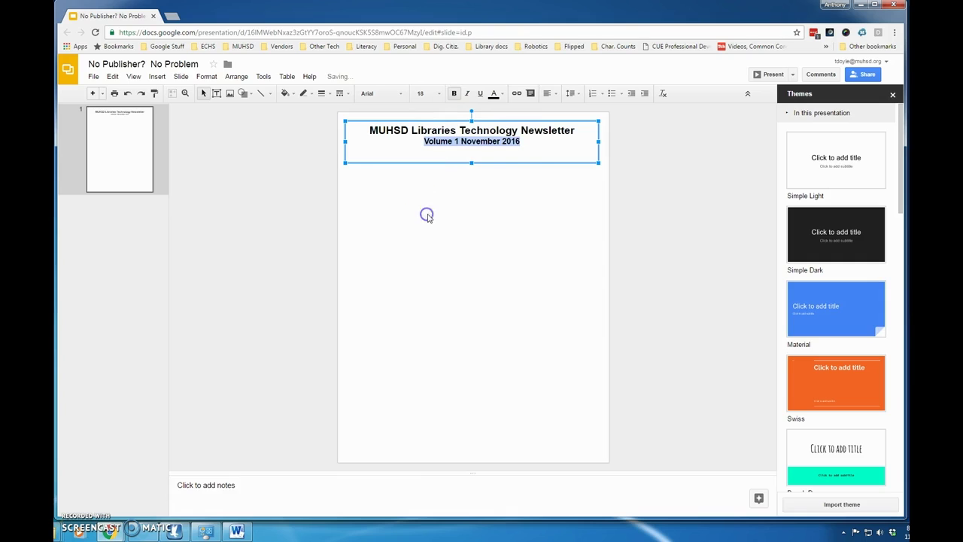
{"action": "left_click", "coordinate": [470, 162]}
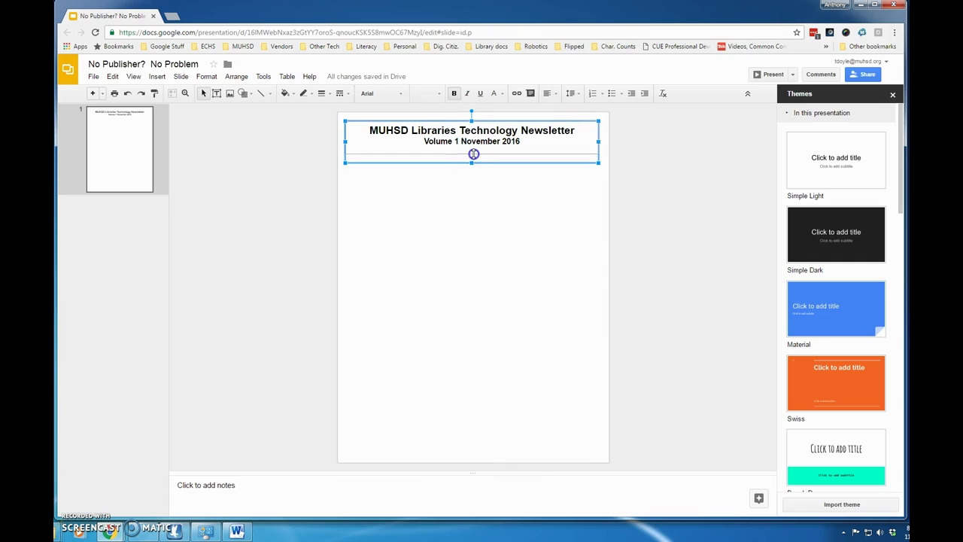
{"action": "key", "text": "BackSpace"}
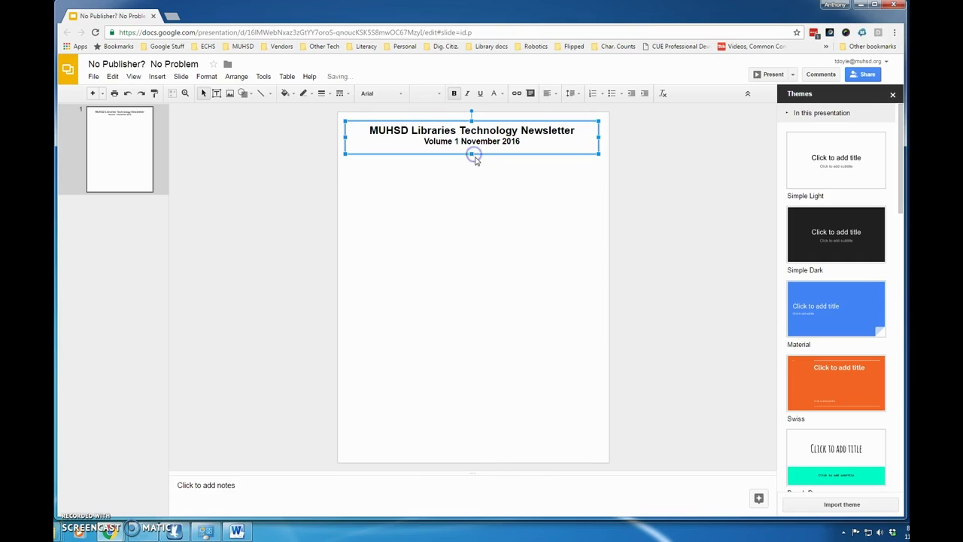
Give the header text box an 8px red border.
{"action": "left_click", "coordinate": [323, 94]}
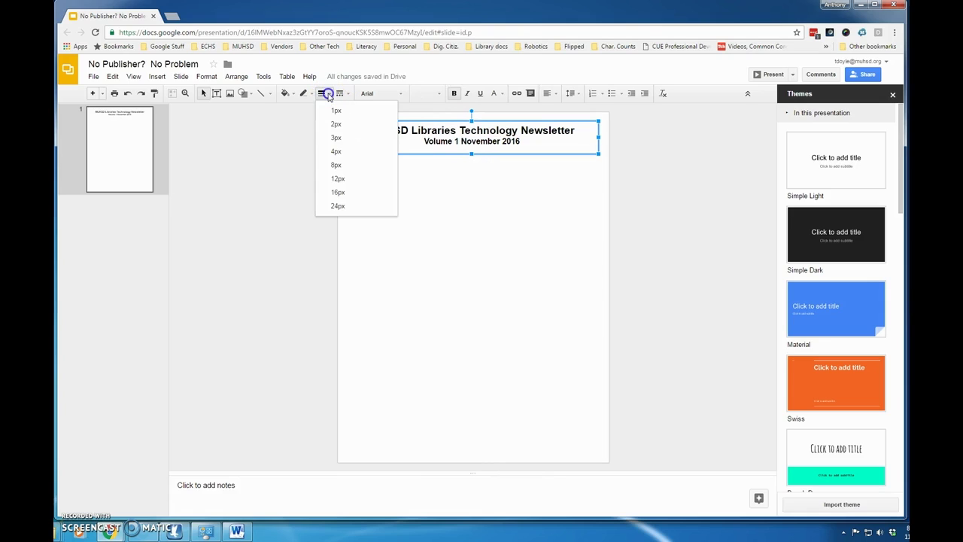
{"action": "left_click", "coordinate": [338, 164]}
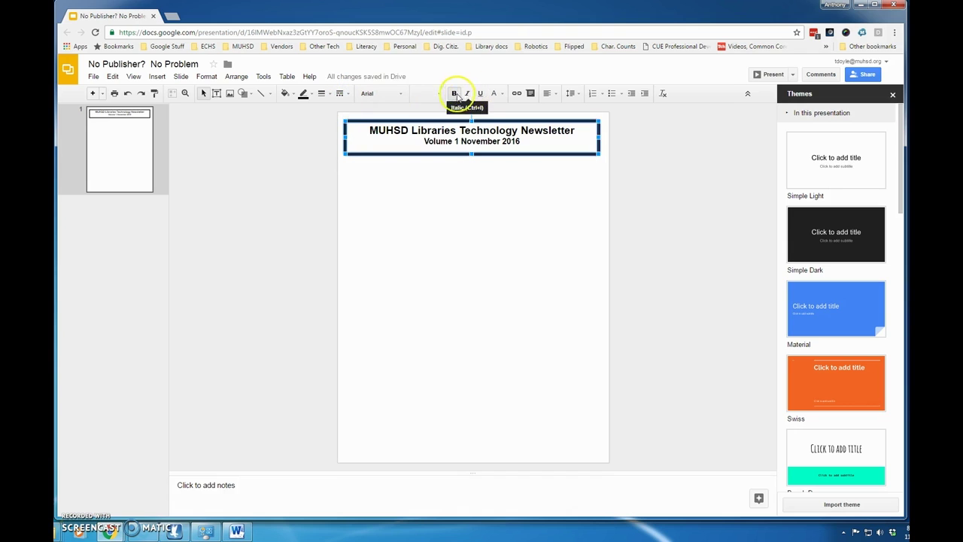
{"action": "left_click", "coordinate": [310, 94]}
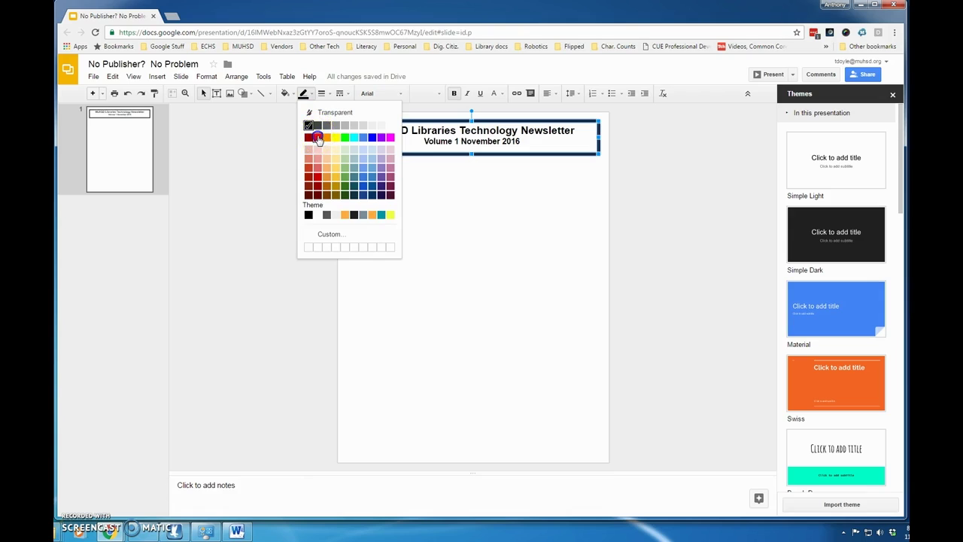
{"action": "left_click", "coordinate": [317, 137]}
{"action": "left_click", "coordinate": [530, 208]}
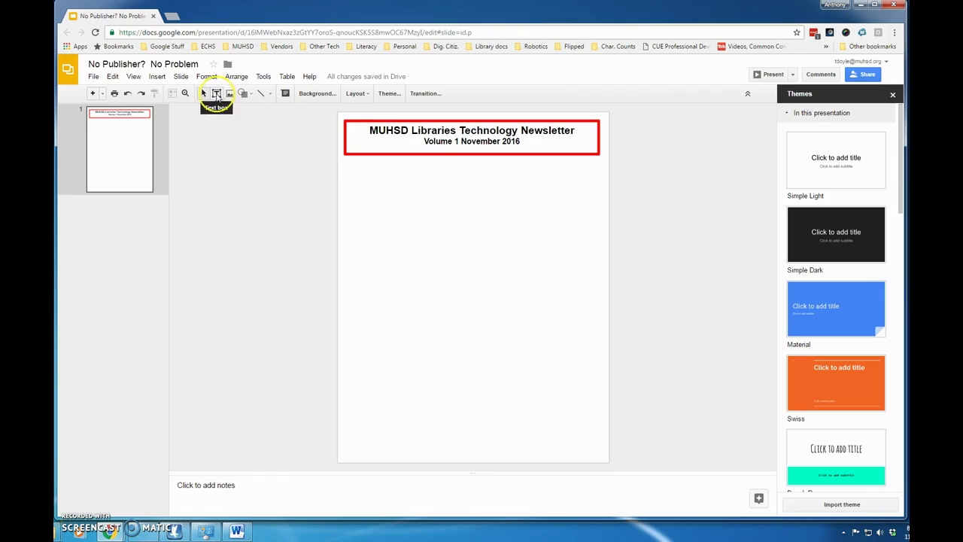
Add a narrow text box below the header's left end with the paragraph beginning "VideoNot.es is a great tool to connect to your Google Drive account.".
{"action": "left_click", "coordinate": [217, 94]}
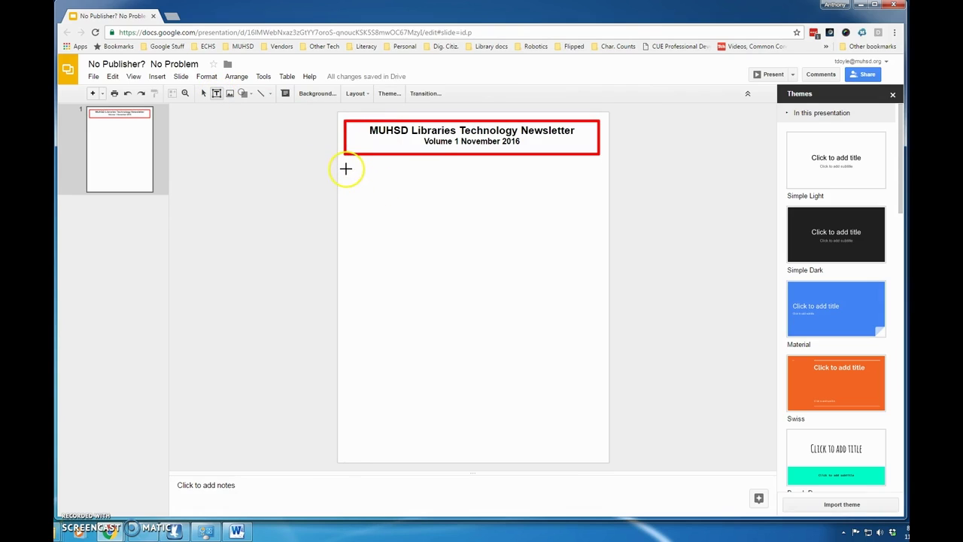
{"action": "left_click_drag", "start_coordinate": [346, 169], "coordinate": [419, 271]}
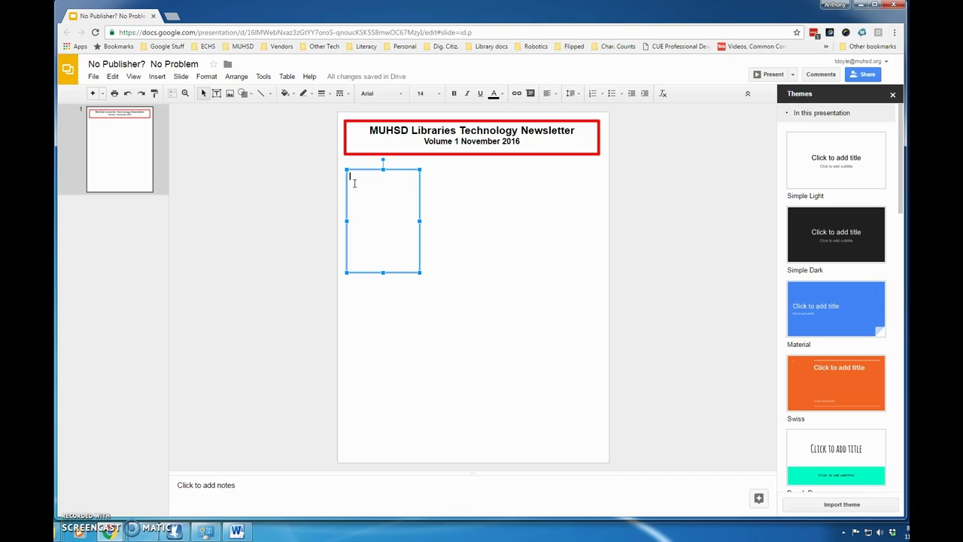
{"action": "type", "text": "VideoNot.es is a great tool to connect to your Google Drive account. With VideoNot.es you can take notes on one side of your screen while watching a video on the other side. Your notes are automatically synchronized with the timestamps in the video. You can share your notes just like you share any other file within Google Drive."}
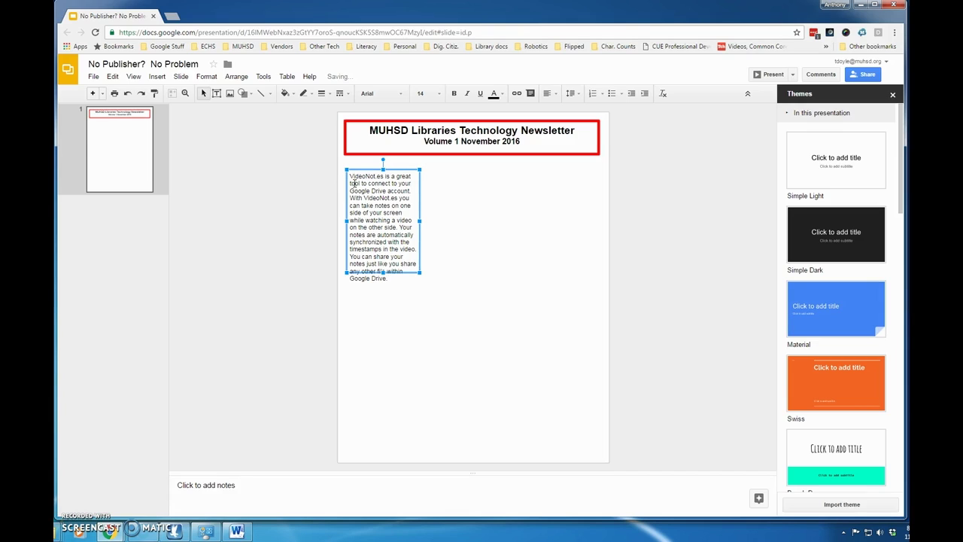
Extend the VideoNot.es text box downward so the whole paragraph fits inside, and deselect it.
{"action": "left_click_drag", "start_coordinate": [419, 273], "coordinate": [420, 295]}
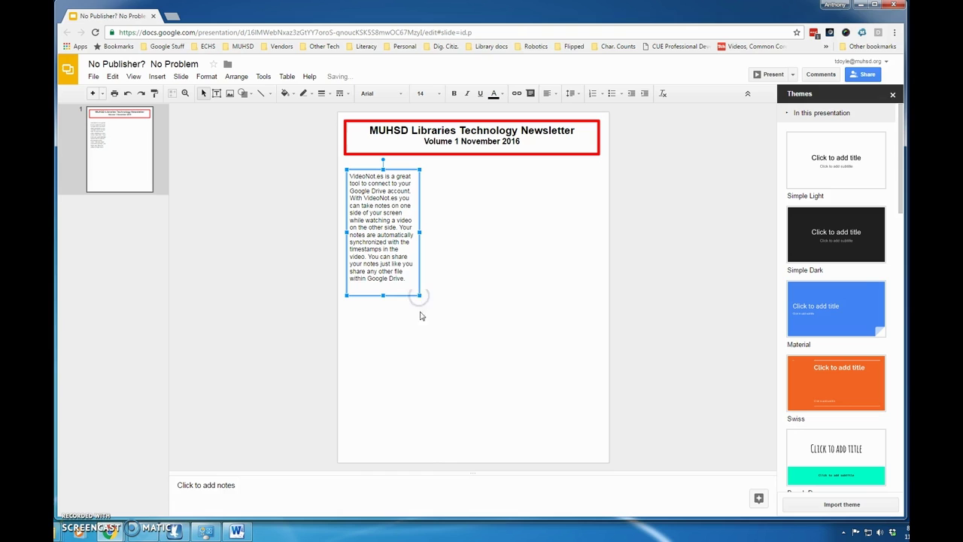
{"action": "left_click", "coordinate": [365, 182]}
{"action": "left_click", "coordinate": [380, 330]}
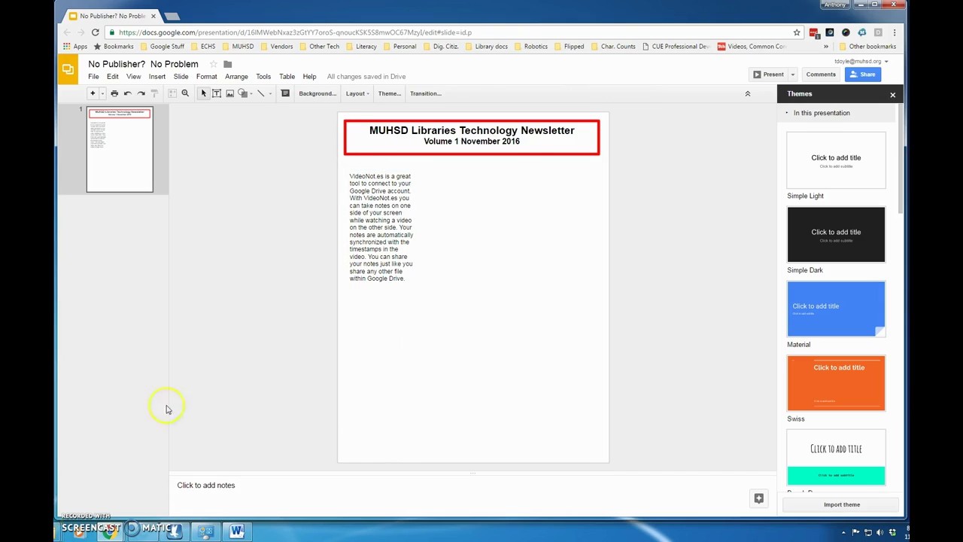
Open image insertion and look through its sources: upload, snapshot, URL, Google Drive and search.
{"action": "left_click", "coordinate": [76, 516]}
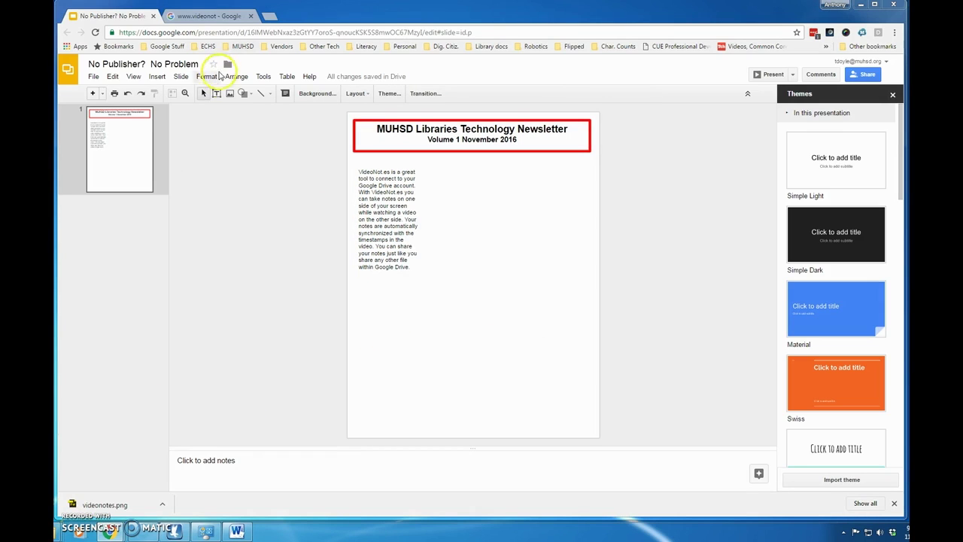
{"action": "left_click", "coordinate": [231, 94]}
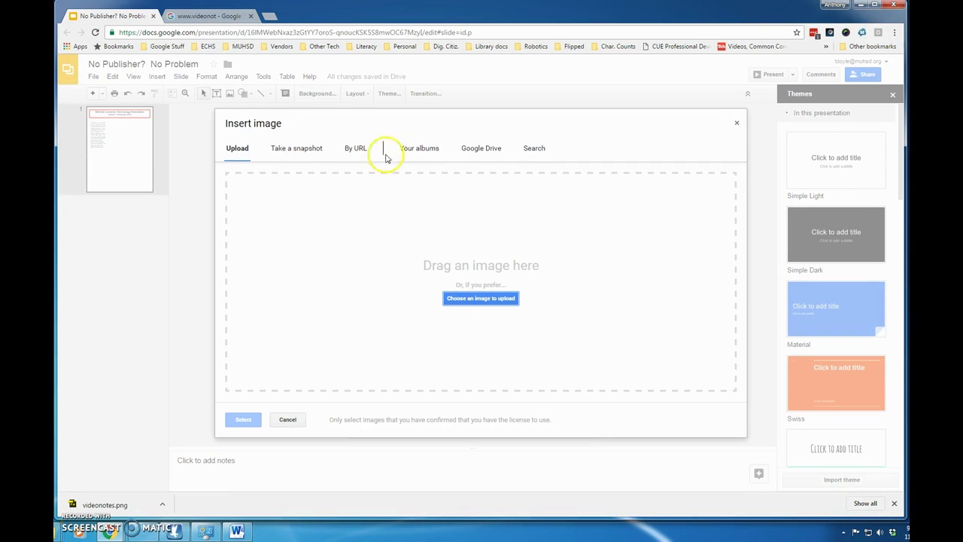
{"action": "left_click", "coordinate": [314, 149]}
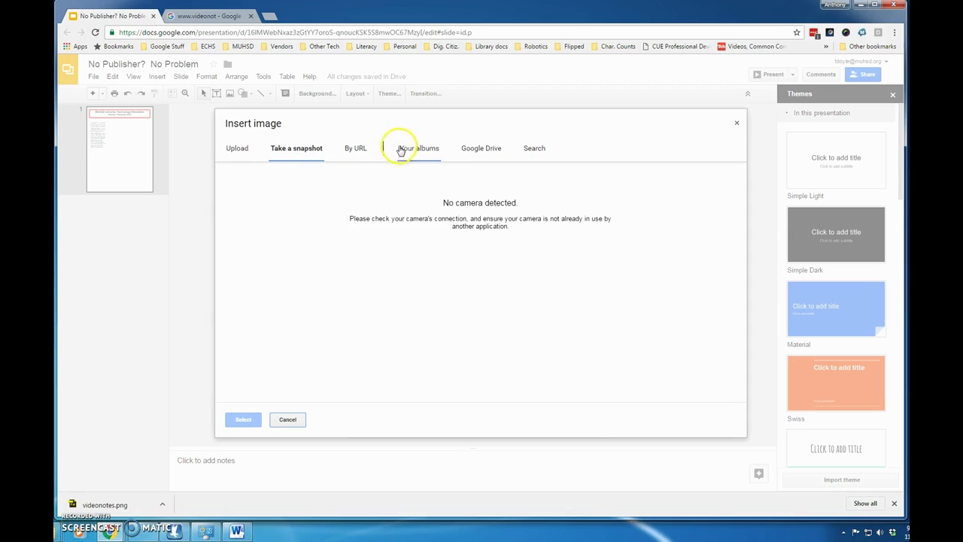
{"action": "left_click", "coordinate": [362, 149]}
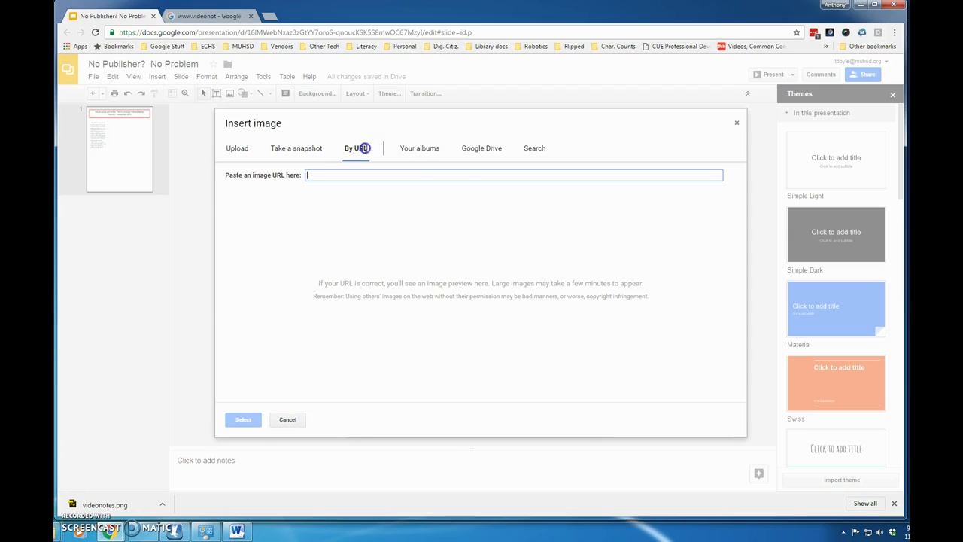
{"action": "left_click", "coordinate": [474, 153]}
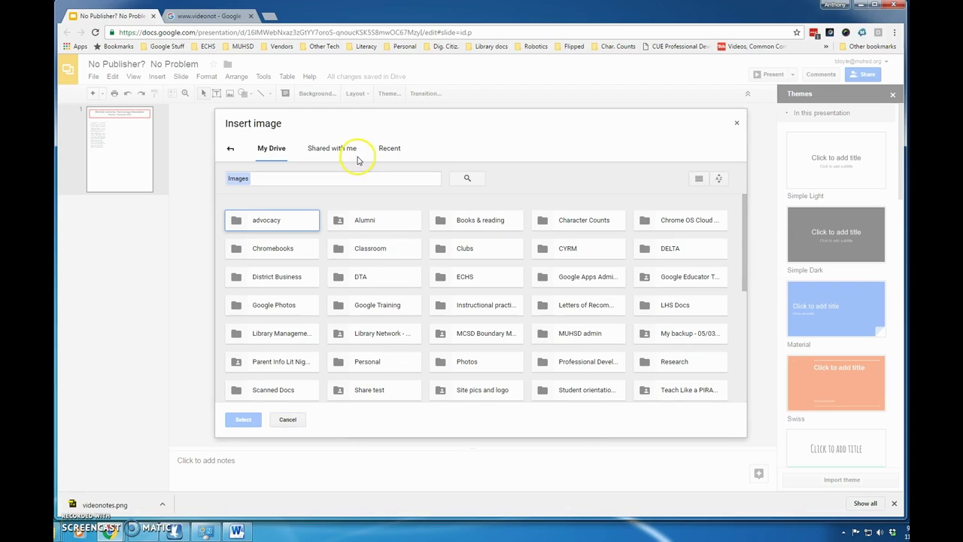
{"action": "left_click", "coordinate": [231, 148]}
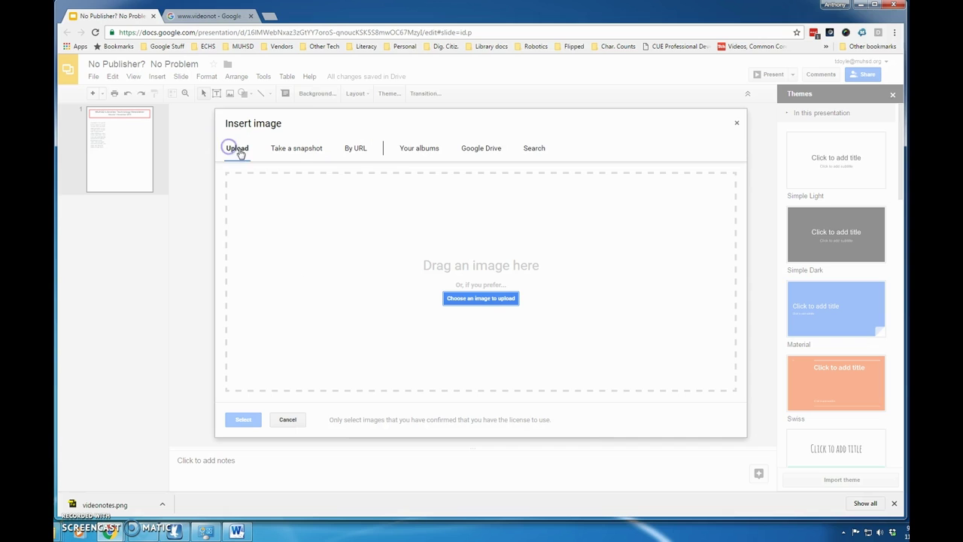
{"action": "left_click", "coordinate": [535, 150]}
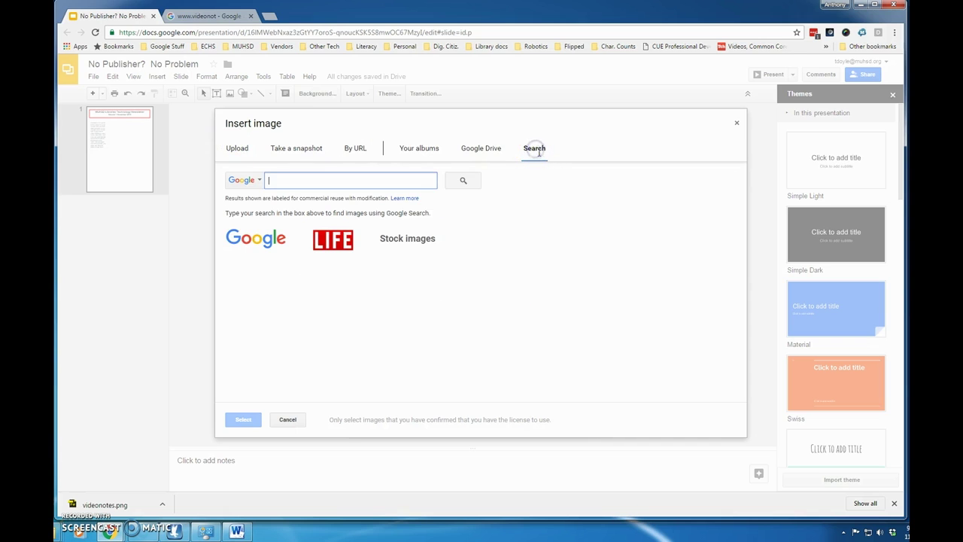
{"action": "left_click", "coordinate": [239, 148]}
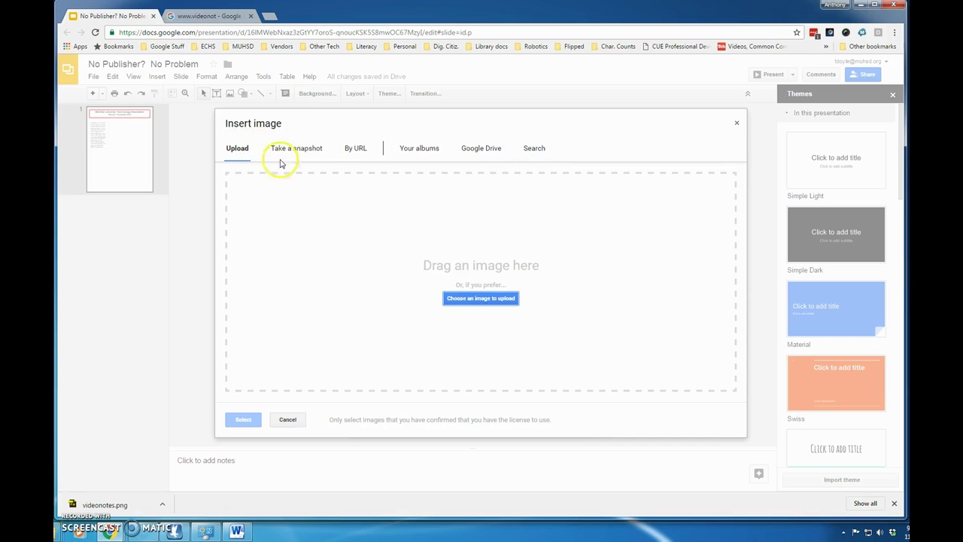
Upload videonotes.png from the Pictures library and insert it on the page.
{"action": "left_click", "coordinate": [481, 298]}
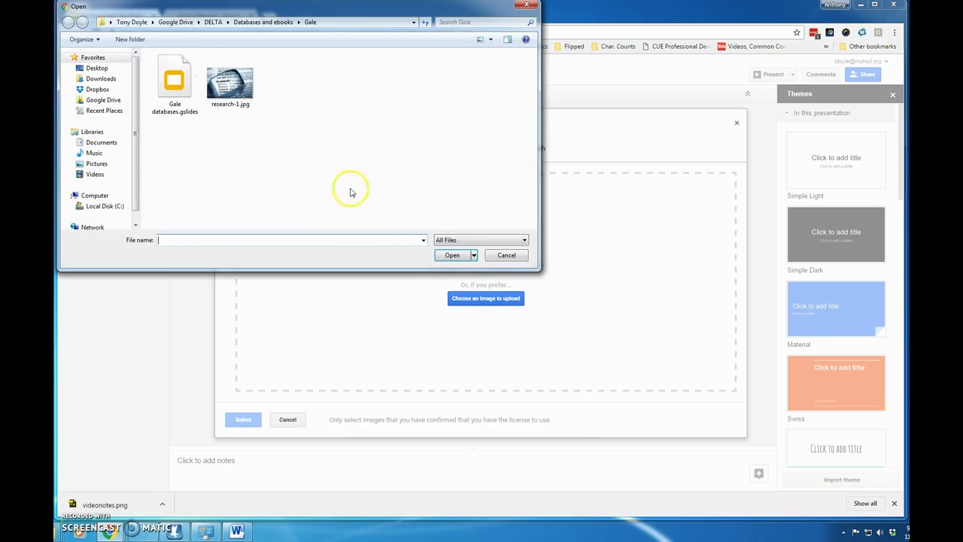
{"action": "left_click", "coordinate": [96, 165]}
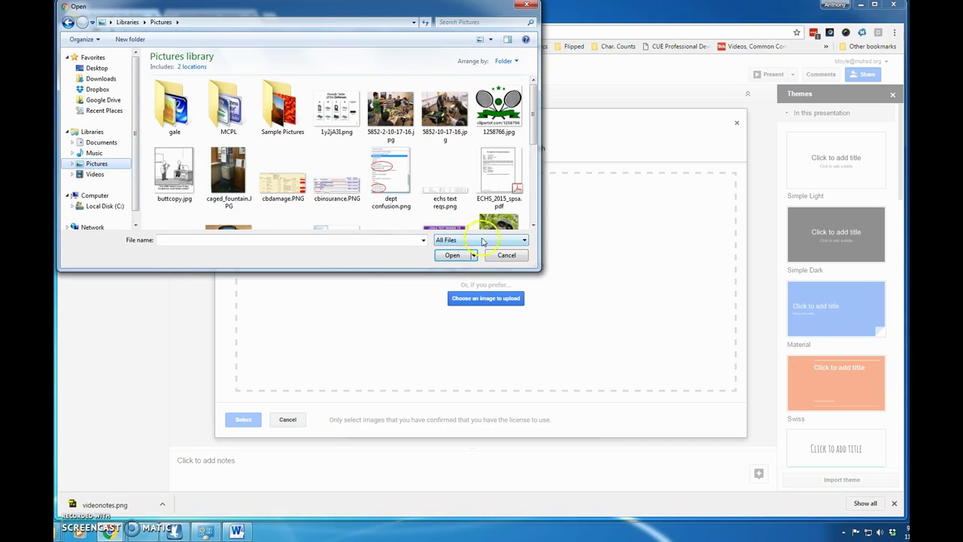
{"action": "left_click_drag", "start_coordinate": [534, 137], "coordinate": [534, 218]}
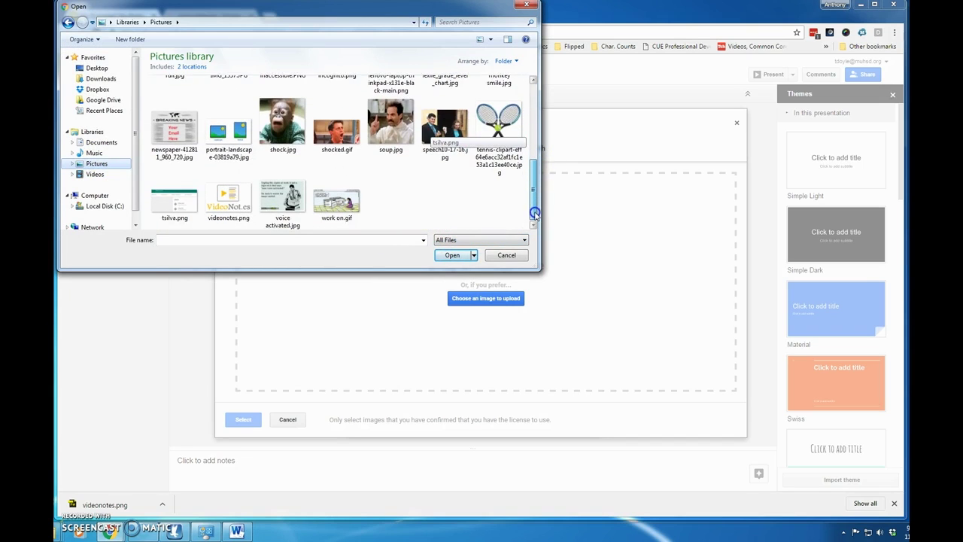
{"action": "double_click", "coordinate": [222, 203]}
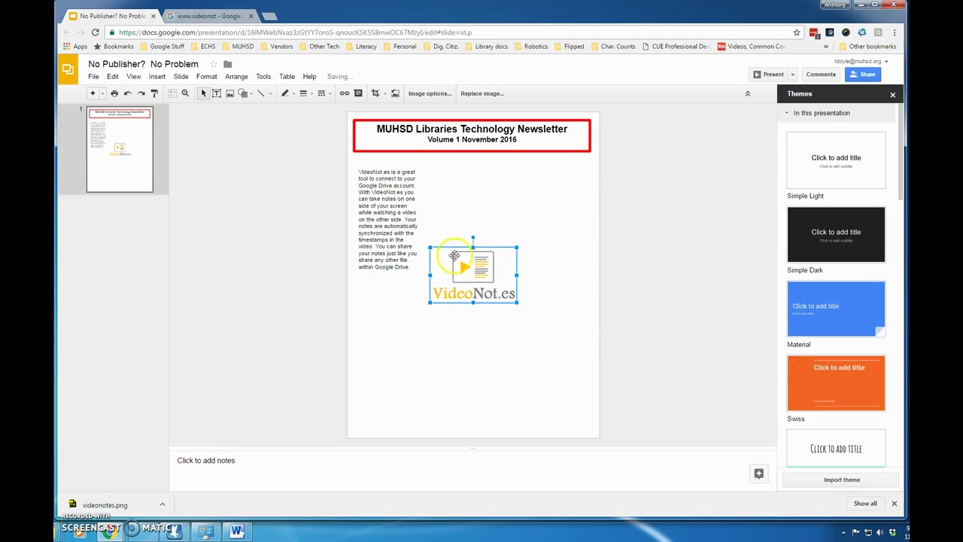
Place the VideoNot.es logo directly below its paragraph, shrink it to about the column's width, and deselect it.
{"action": "left_click_drag", "start_coordinate": [466, 267], "coordinate": [392, 294]}
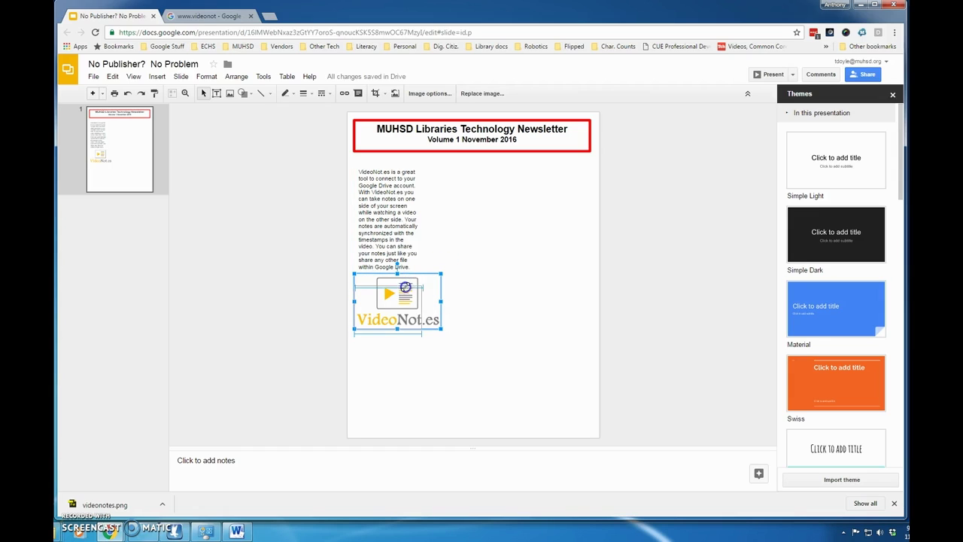
{"action": "mouse_move", "coordinate": [403, 290]}
{"action": "left_mouse_down"}
{"action": "mouse_move", "coordinate": [410, 282]}
{"action": "mouse_move", "coordinate": [394, 293]}
{"action": "left_mouse_up"}
{"action": "left_click", "coordinate": [392, 300]}
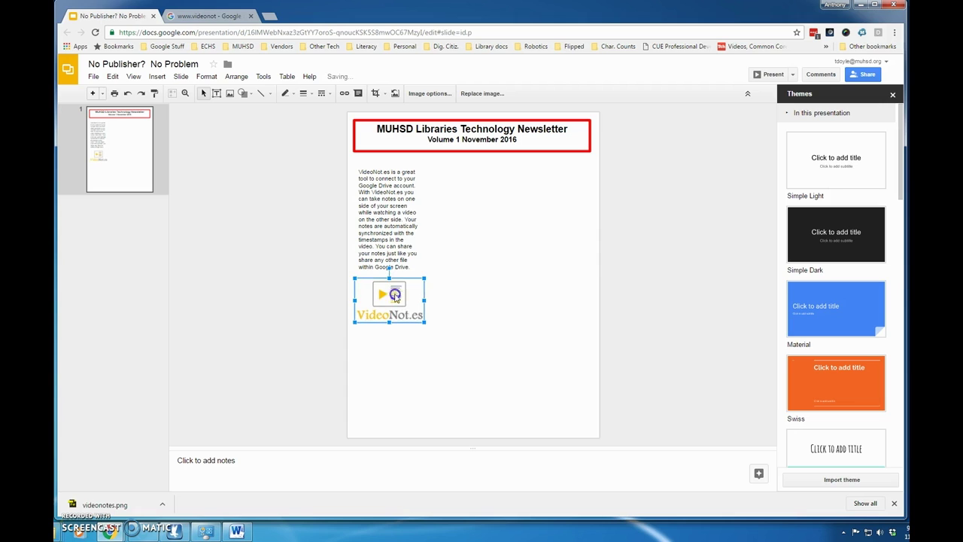
{"action": "left_click", "coordinate": [461, 313]}
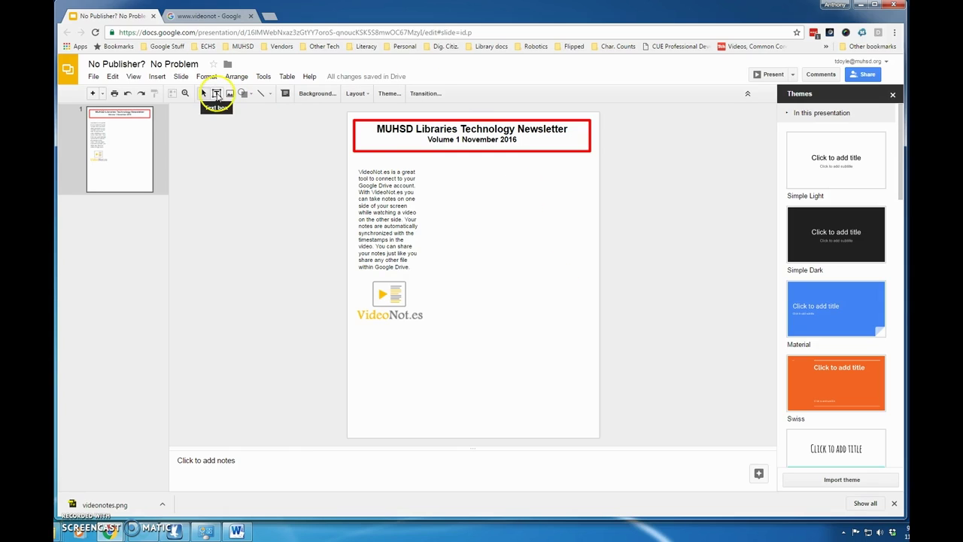
Add a tall text box in the middle column with the article beginning "Have your students check their Drive settings" and extend it downward.
{"action": "left_click", "coordinate": [217, 94]}
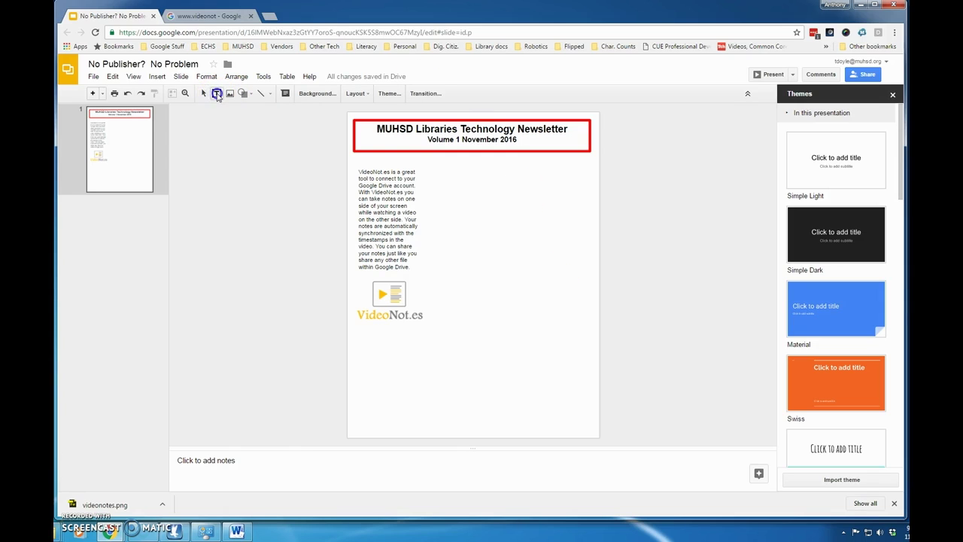
{"action": "left_click", "coordinate": [438, 227]}
{"action": "left_click_drag", "start_coordinate": [471, 241], "coordinate": [494, 321]}
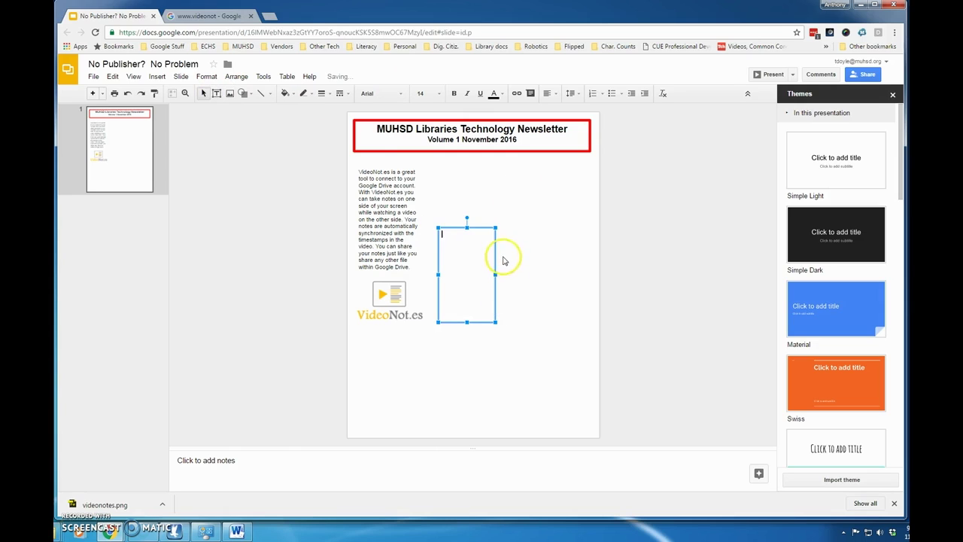
{"action": "left_click_drag", "start_coordinate": [467, 229], "coordinate": [467, 214]}
{"action": "left_click", "coordinate": [467, 257]}
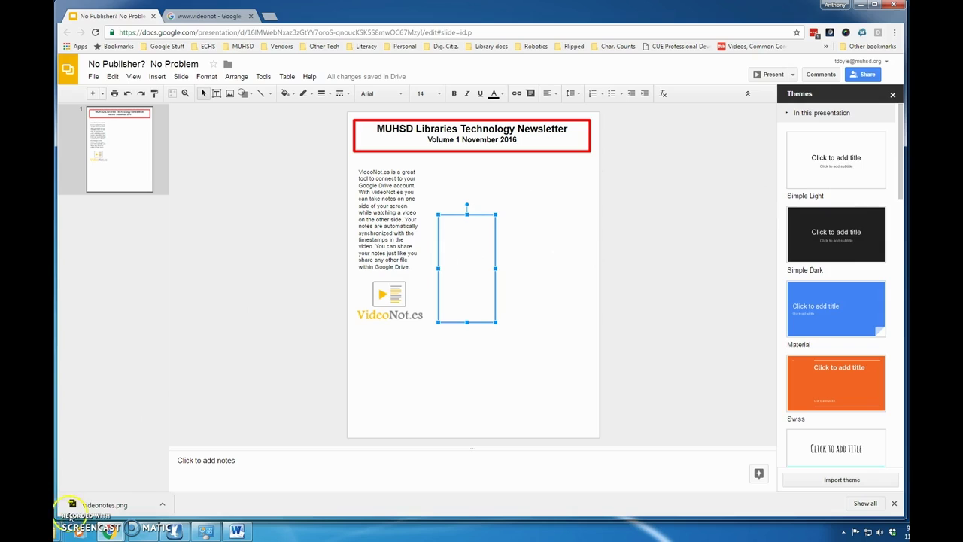
{"action": "left_click", "coordinate": [450, 232]}
{"action": "type", "text": "Have your students check their Drive settings to make sure Offline Syncing is enabled on their accounts. This eliminates the \"Google wouldn't let me do my homework\" excuse.  Open Drive Click on the gear in the upper right corner Choose Settings Check the box next to Sync Google Docs...    The first sync may slow the machine down for a few minutes but it should be fine after that."}
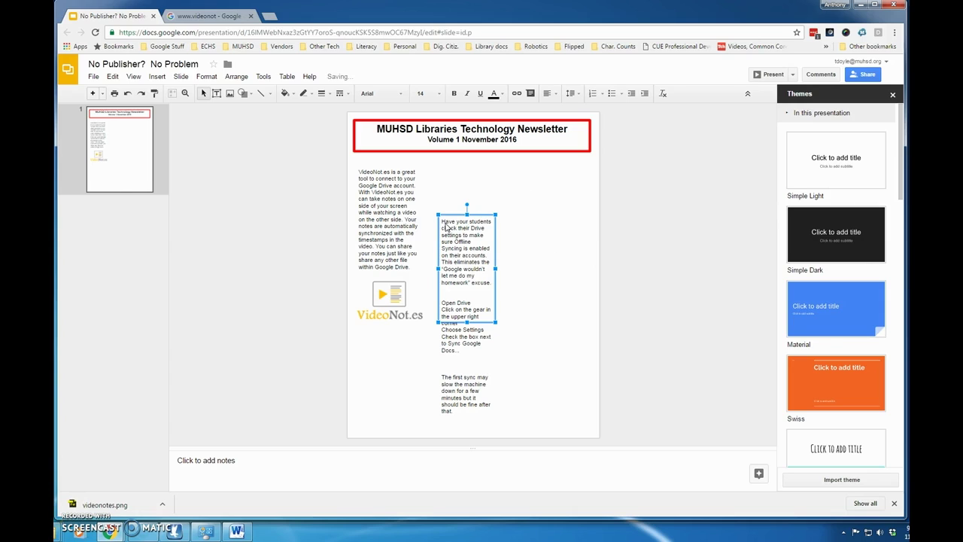
{"action": "left_click", "coordinate": [467, 322]}
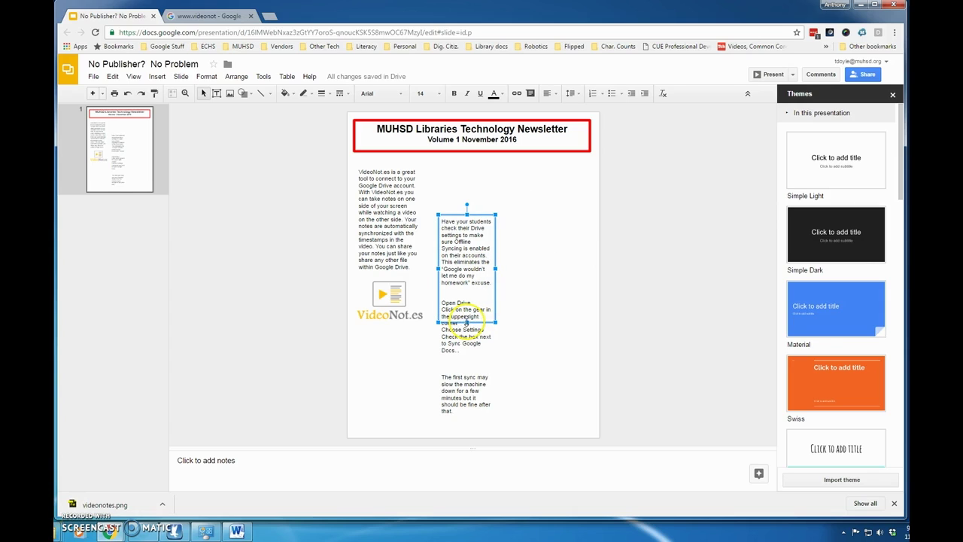
{"action": "left_click_drag", "start_coordinate": [467, 321], "coordinate": [467, 367]}
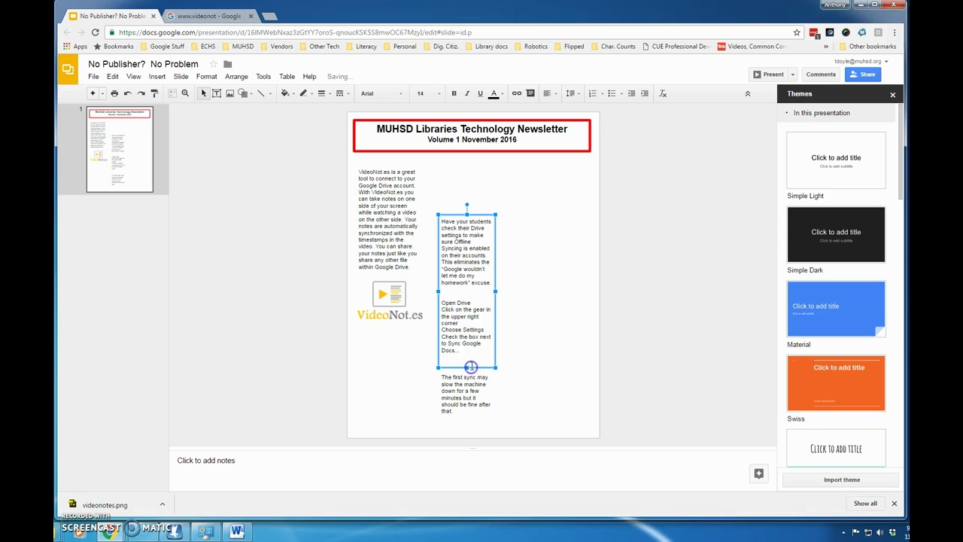
Remove the blank lines before "Open Drive" and before "The first sync may slow the machine" in the middle article.
{"action": "left_click", "coordinate": [458, 293]}
{"action": "key", "text": "Delete"}
{"action": "key", "text": "Delete"}
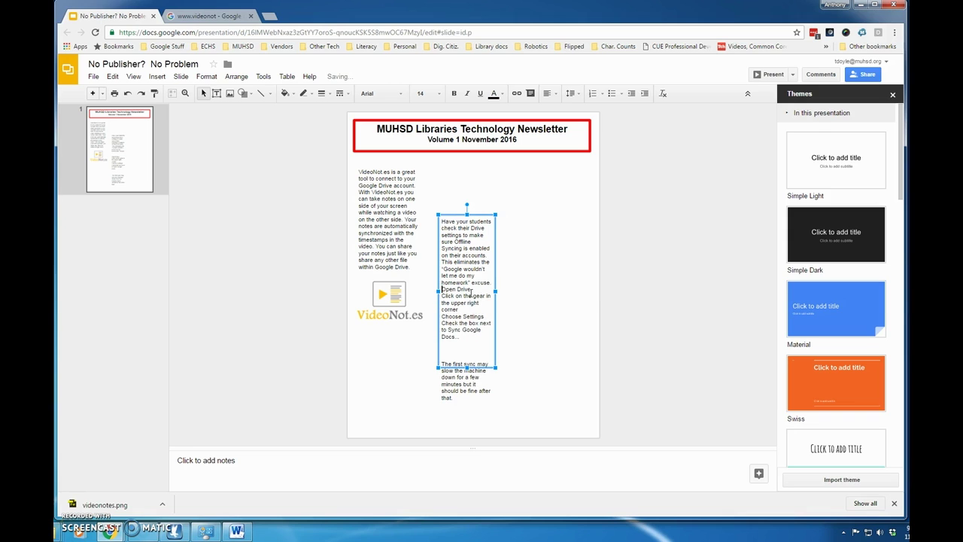
{"action": "left_click", "coordinate": [453, 357]}
{"action": "key", "text": "BackSpace"}
{"action": "key", "text": "BackSpace"}
{"action": "key", "text": "BackSpace"}
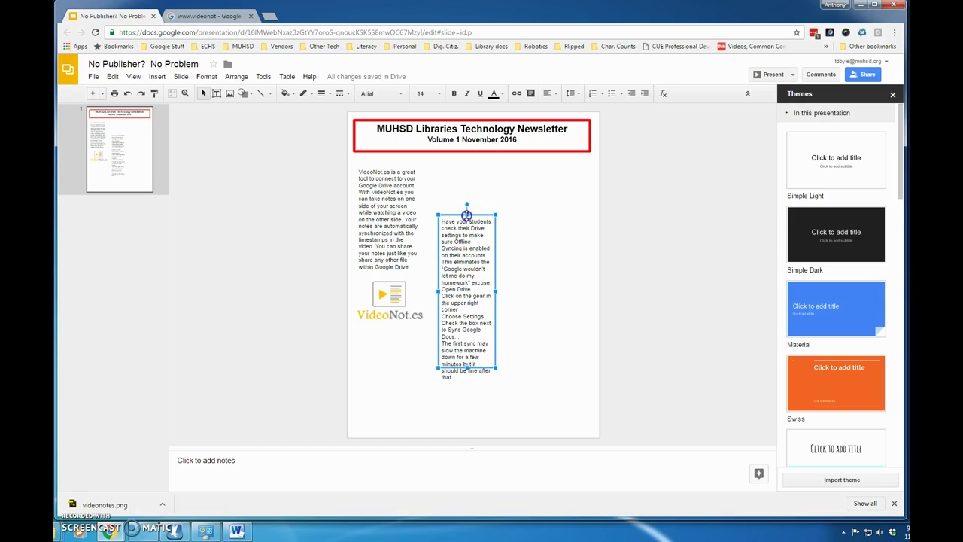
Enlarge the Offline Syncing text box to fit its text, then move it up so its first line aligns with the VideoNot.es paragraph.
{"action": "left_click_drag", "start_coordinate": [466, 215], "coordinate": [466, 202]}
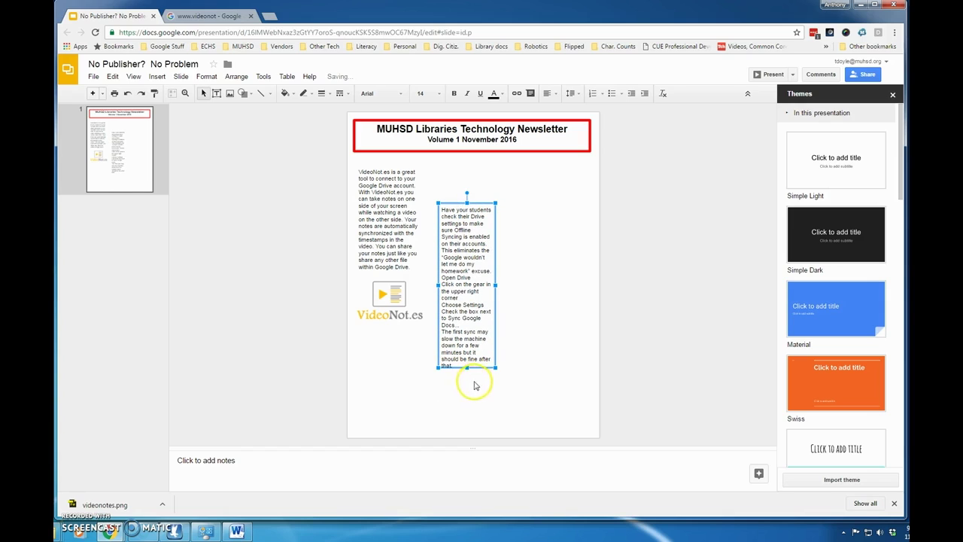
{"action": "left_click_drag", "start_coordinate": [495, 367], "coordinate": [502, 366]}
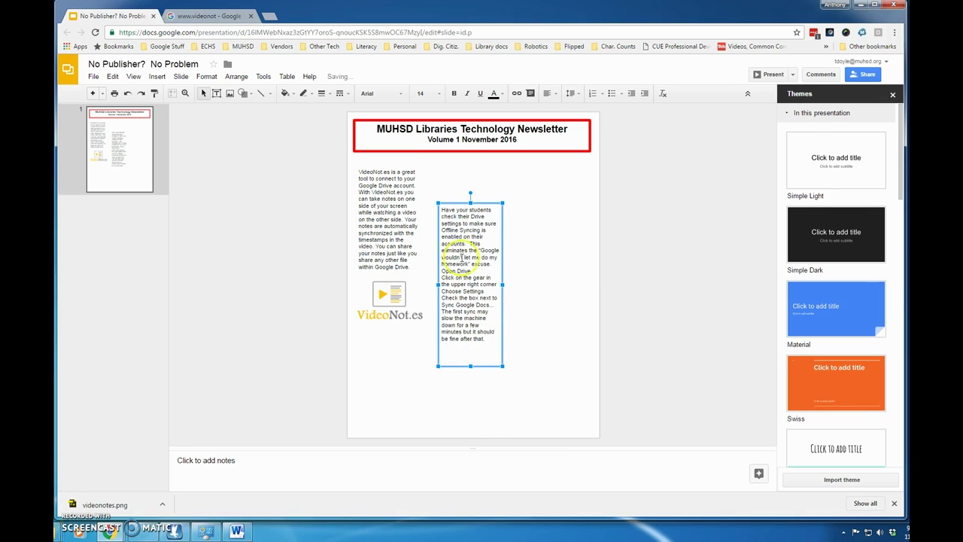
{"action": "left_click", "coordinate": [469, 213]}
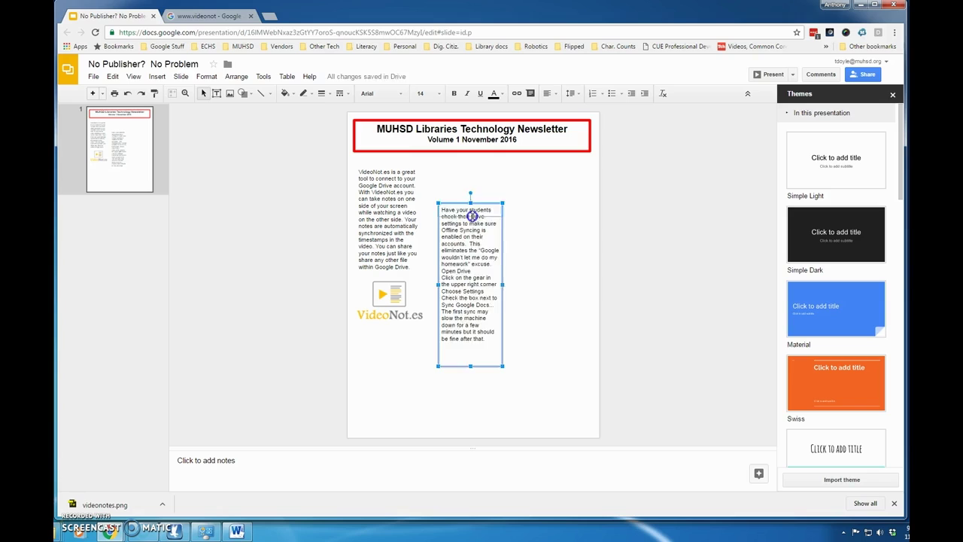
{"action": "left_click_drag", "start_coordinate": [480, 216], "coordinate": [476, 171]}
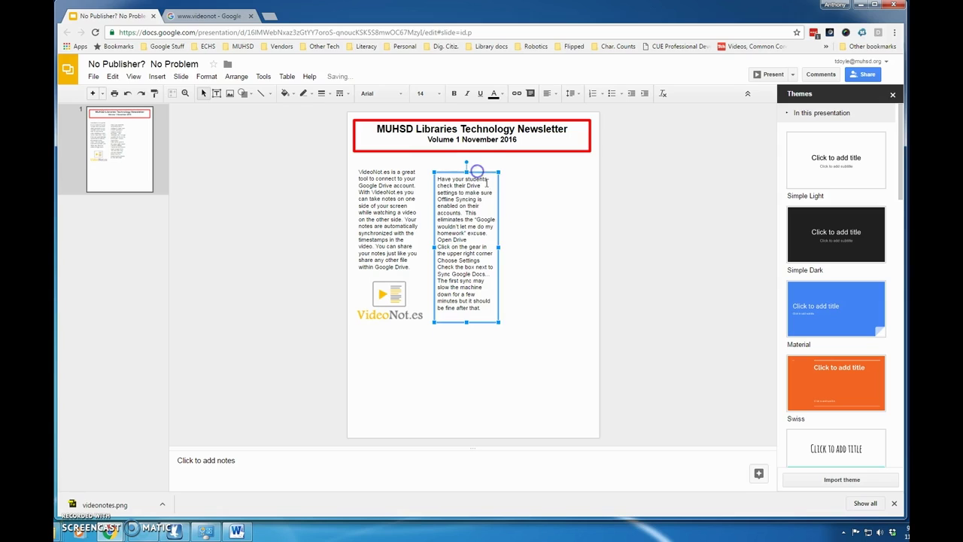
{"action": "left_click", "coordinate": [488, 321]}
{"action": "left_click", "coordinate": [486, 334]}
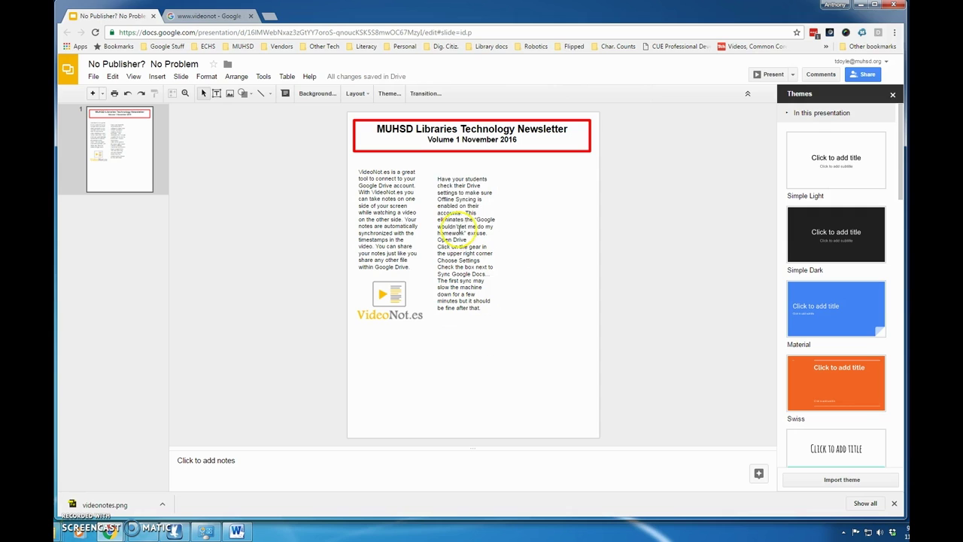
{"action": "left_click", "coordinate": [460, 199]}
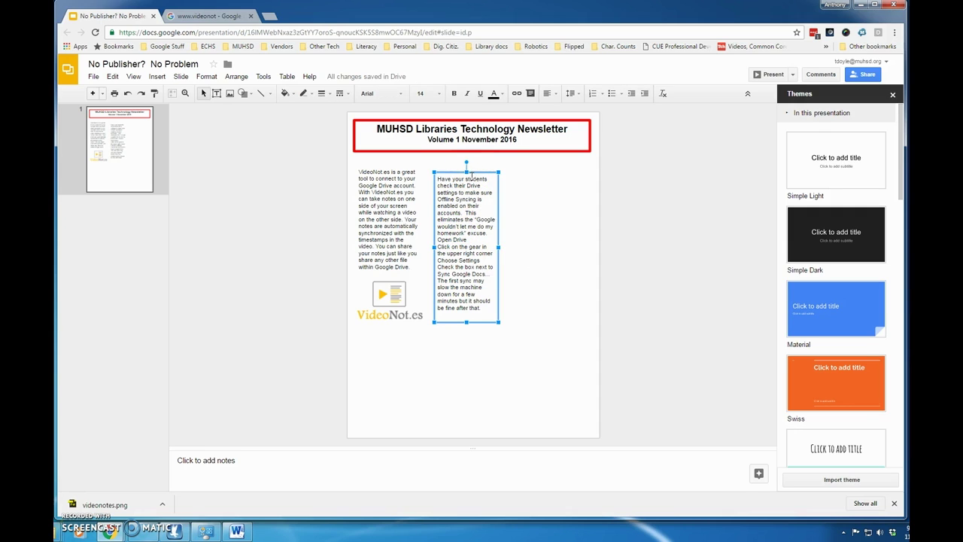
{"action": "left_click_drag", "start_coordinate": [473, 171], "coordinate": [473, 165]}
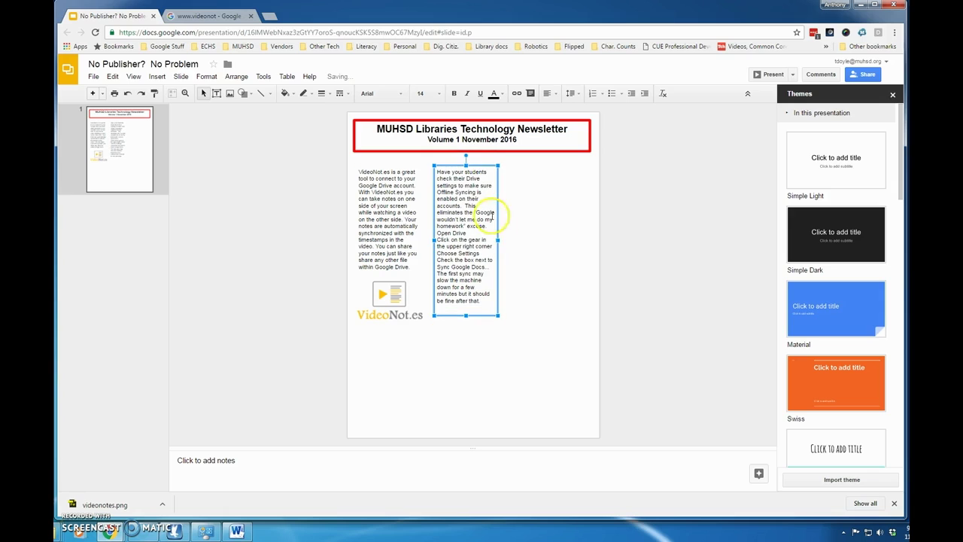
{"action": "left_click", "coordinate": [511, 343]}
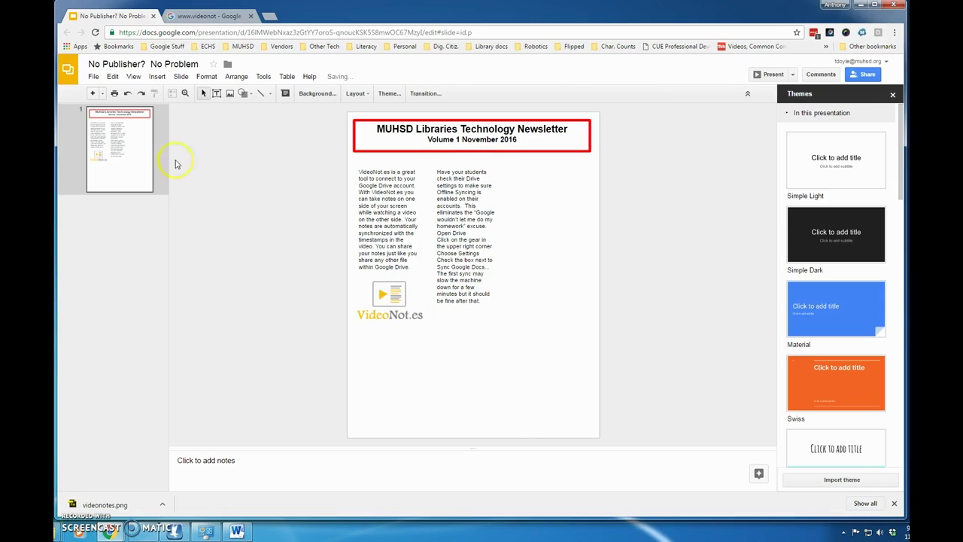
Add a text box in the third column with the article beginning "An important skill that our students need" and enlarge it to fit the text.
{"action": "left_click", "coordinate": [216, 93]}
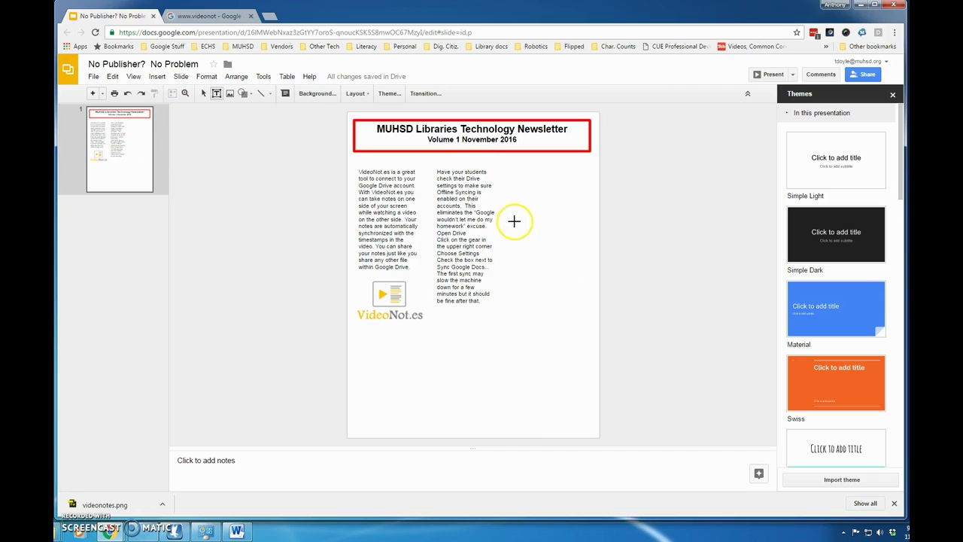
{"action": "left_click_drag", "start_coordinate": [515, 220], "coordinate": [574, 314]}
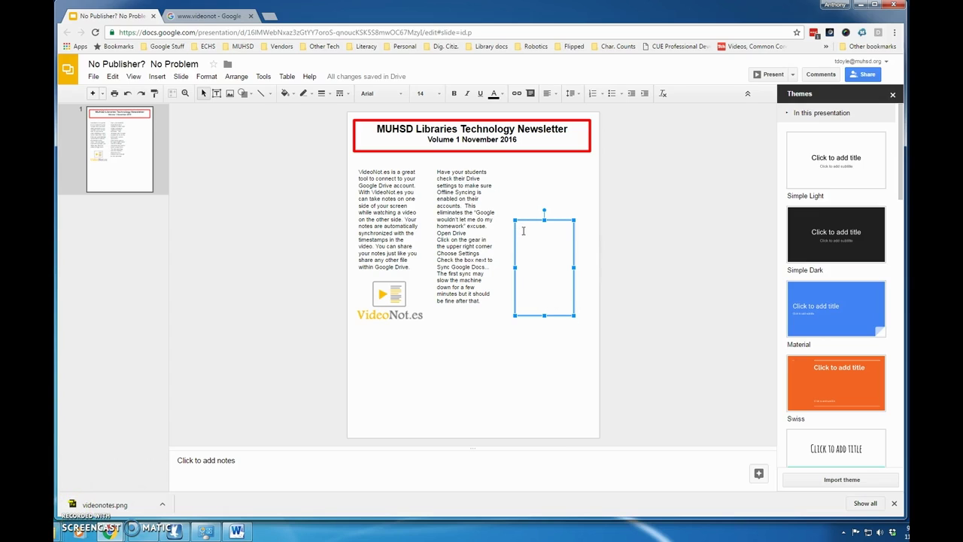
{"action": "type", "text": "An important skill that our students need is the ability to navigate databases. The MUHSD Librarians would love to help all teachers include database searching in their classes.  For academic subjects, it is better to teach our student to DATABASE IT instead of GOOGLE IT"}
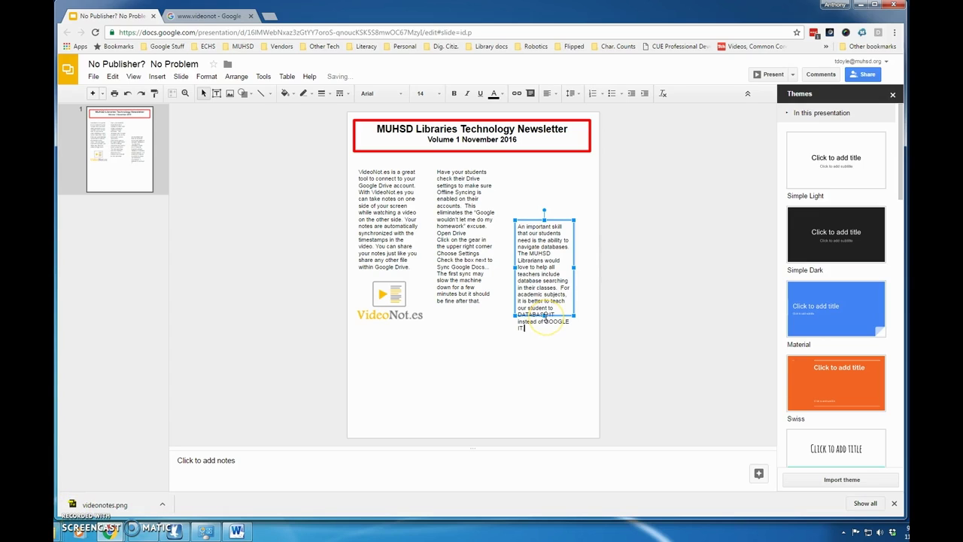
{"action": "left_click_drag", "start_coordinate": [514, 267], "coordinate": [508, 267]}
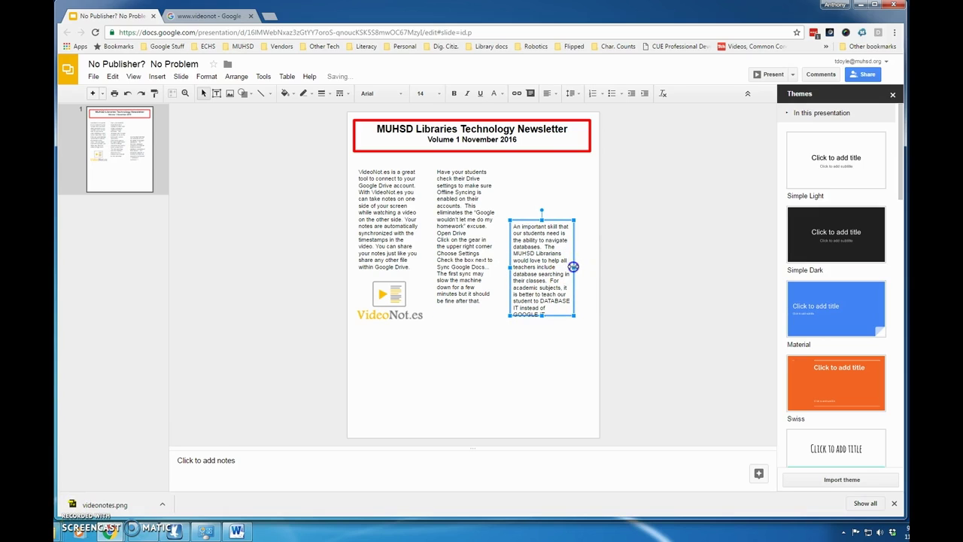
{"action": "left_click_drag", "start_coordinate": [572, 266], "coordinate": [580, 268]}
{"action": "left_click_drag", "start_coordinate": [544, 315], "coordinate": [545, 316]}
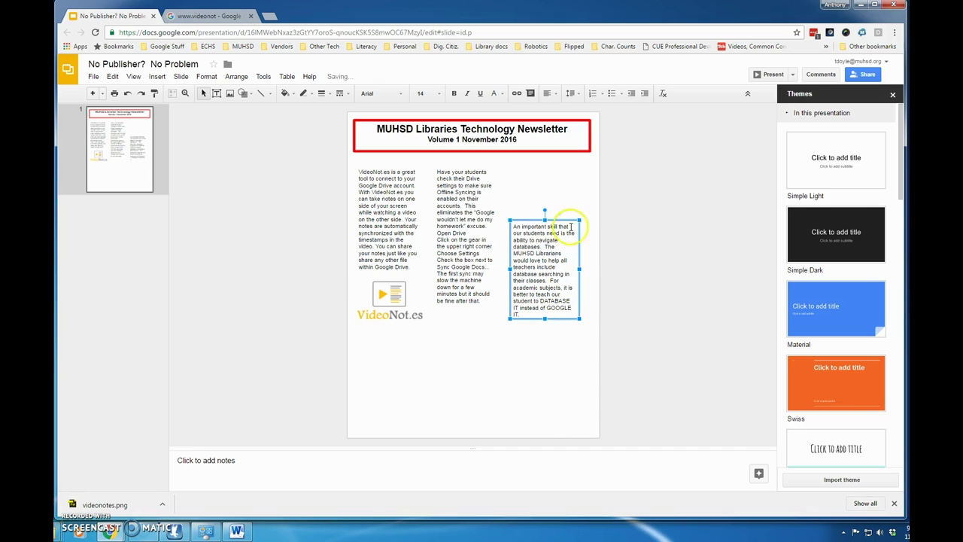
{"action": "left_click", "coordinate": [555, 190]}
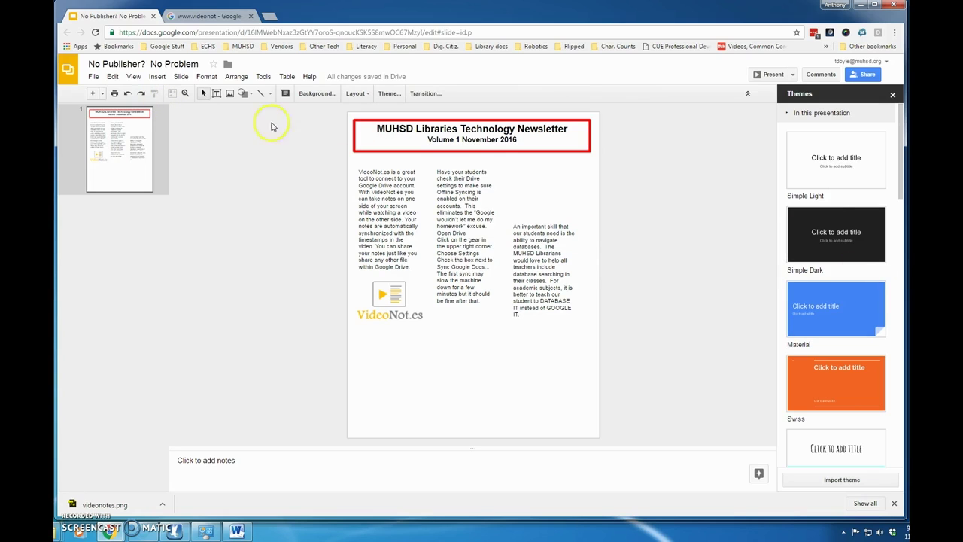
Insert the Student Resources in Context image 3192554.gif from the gale pictures folder and place it, slightly reduced, above the third-column article.
{"action": "left_click", "coordinate": [230, 93]}
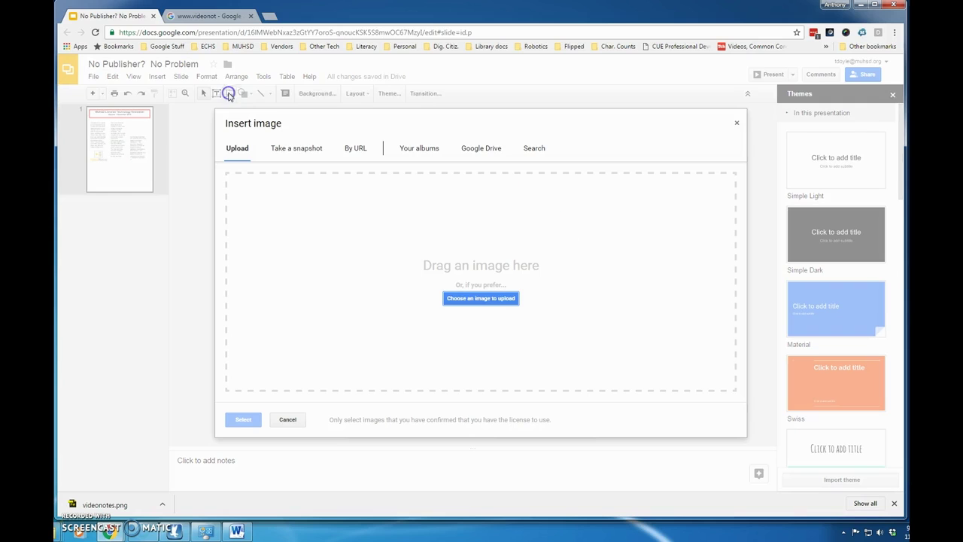
{"action": "left_click", "coordinate": [496, 300]}
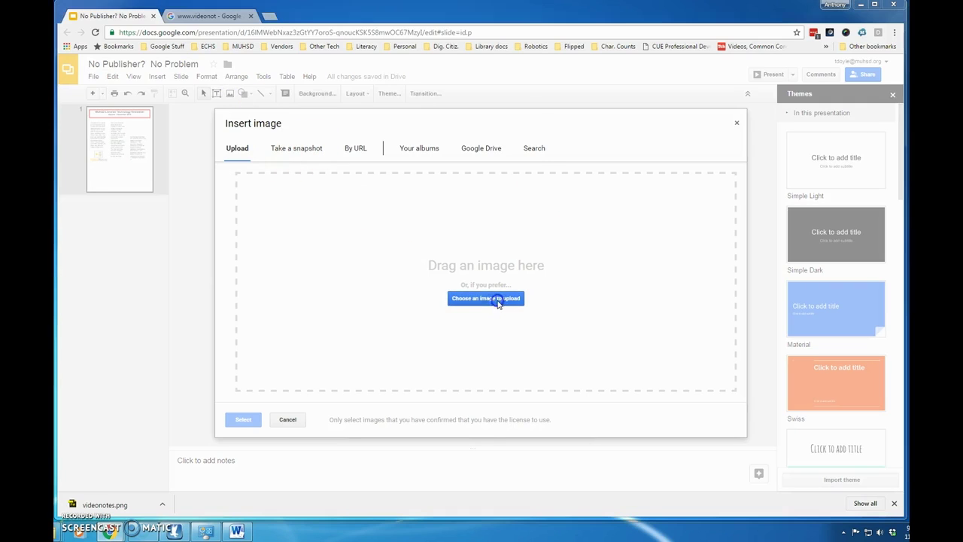
{"action": "double_click", "coordinate": [170, 109]}
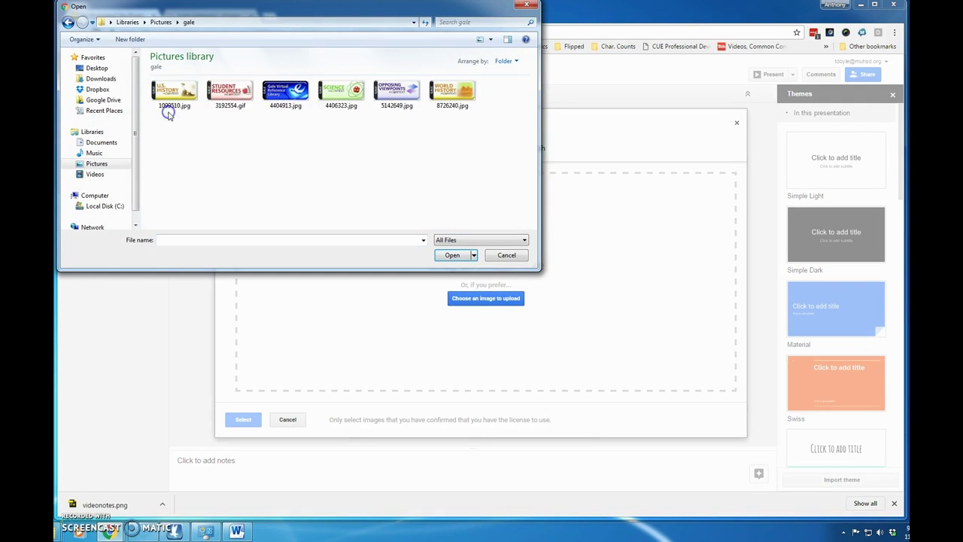
{"action": "double_click", "coordinate": [228, 95]}
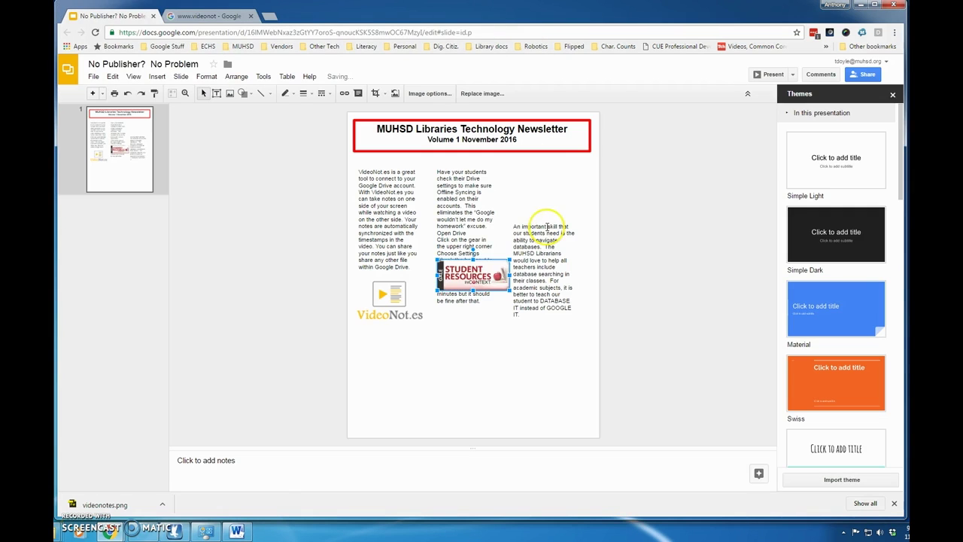
{"action": "left_click_drag", "start_coordinate": [485, 272], "coordinate": [570, 197]}
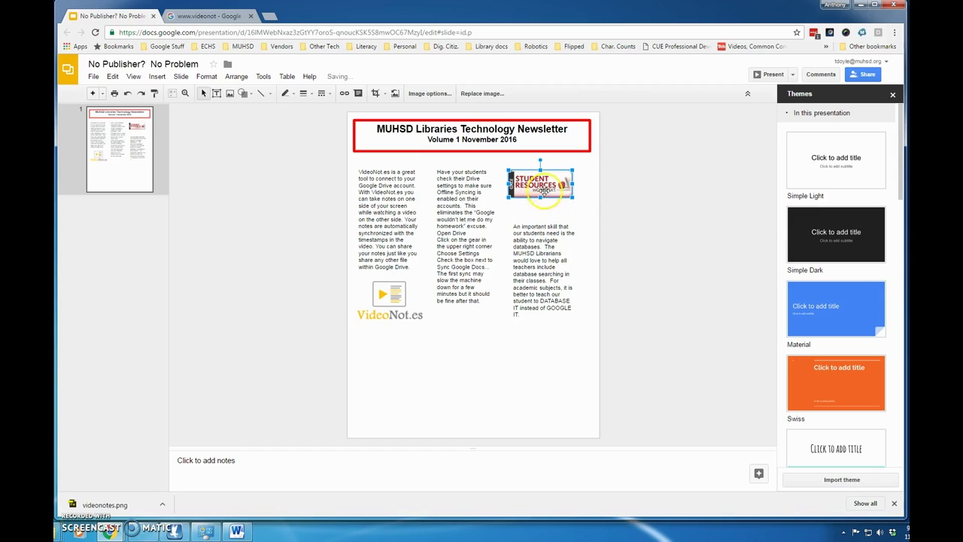
Move the third-column article up so it sits closer beneath the Student Resources image, and deselect it.
{"action": "left_click", "coordinate": [543, 255]}
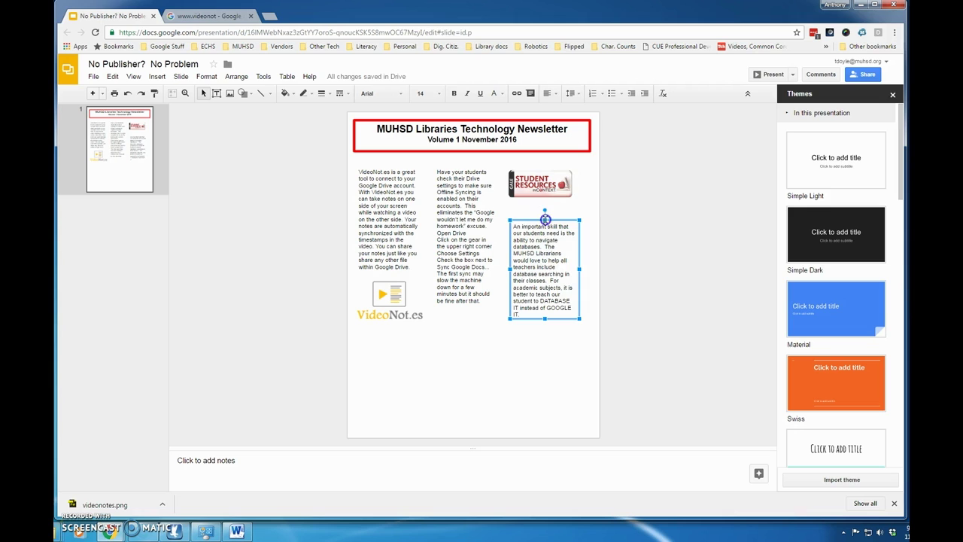
{"action": "left_click_drag", "start_coordinate": [544, 221], "coordinate": [546, 208]}
{"action": "left_click", "coordinate": [545, 346]}
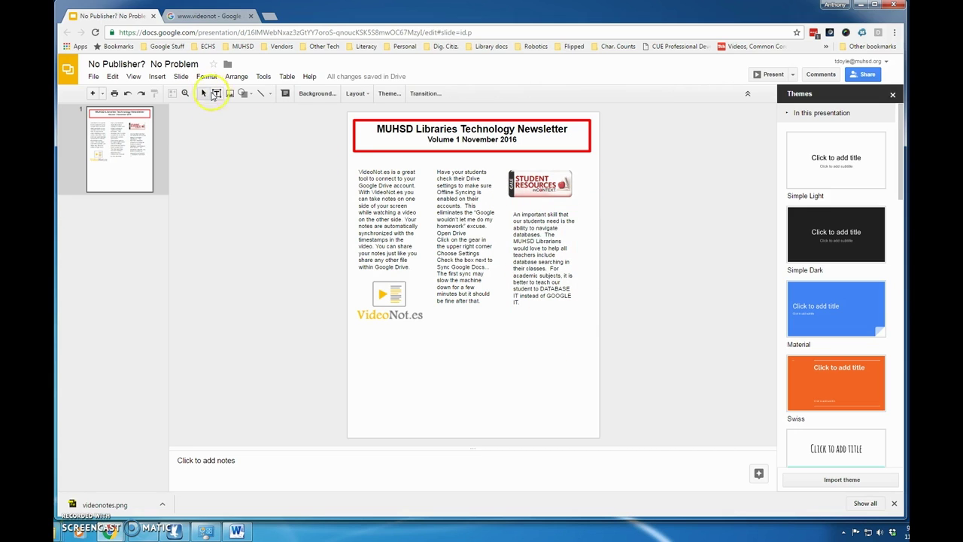
Add a wide text box spanning all three columns below the articles and paste the paragraph beginning "On 10/21/16 a botnet called Mirai".
{"action": "left_click", "coordinate": [216, 93]}
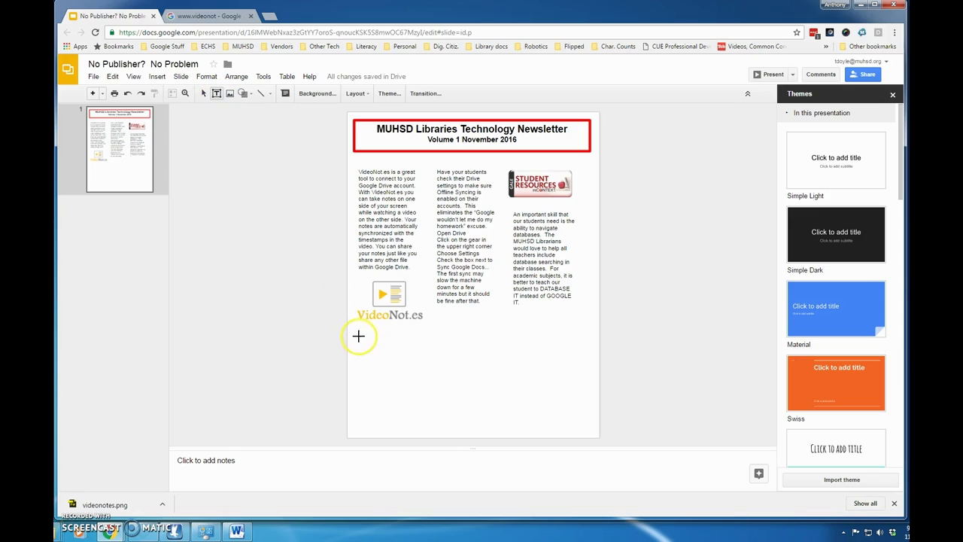
{"action": "left_click_drag", "start_coordinate": [357, 338], "coordinate": [578, 404]}
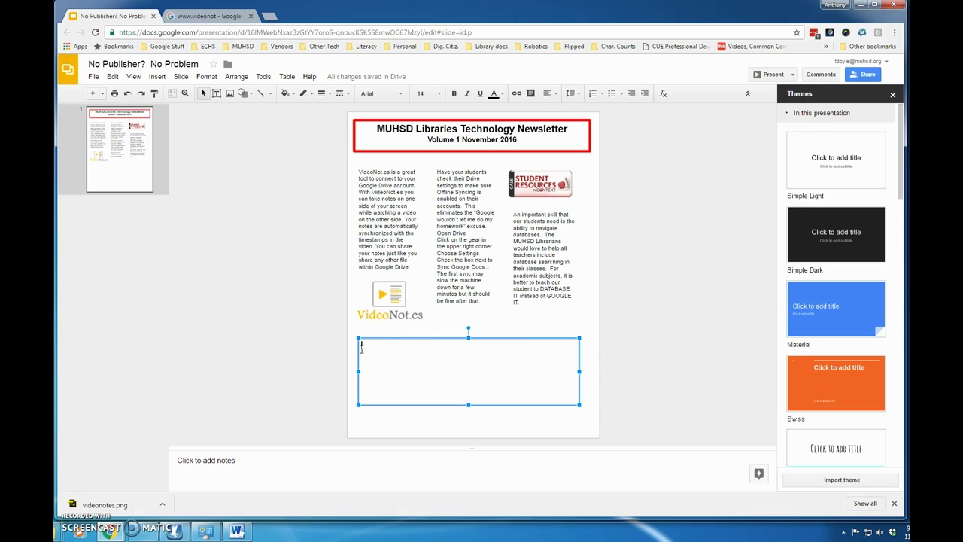
{"action": "key", "text": "ctrl+v"}
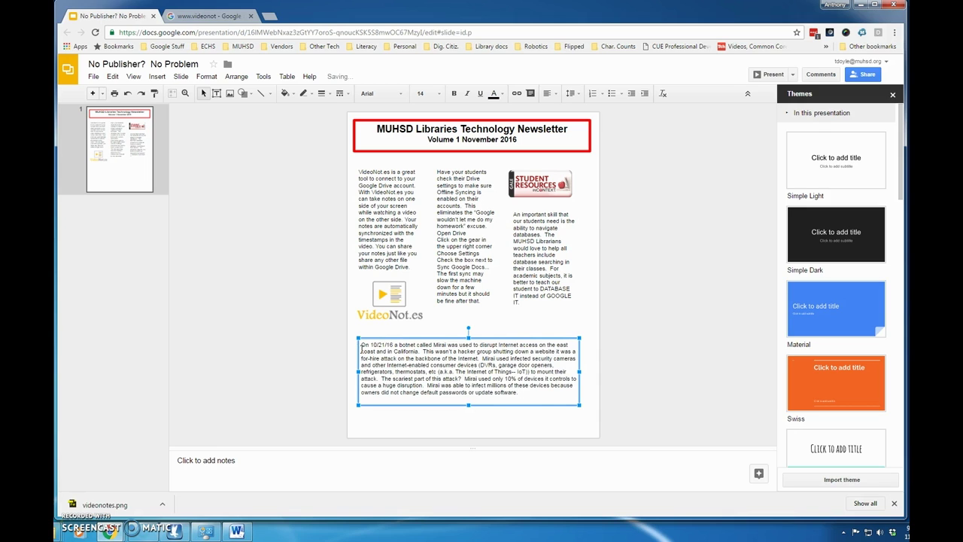
{"action": "left_click", "coordinate": [541, 426]}
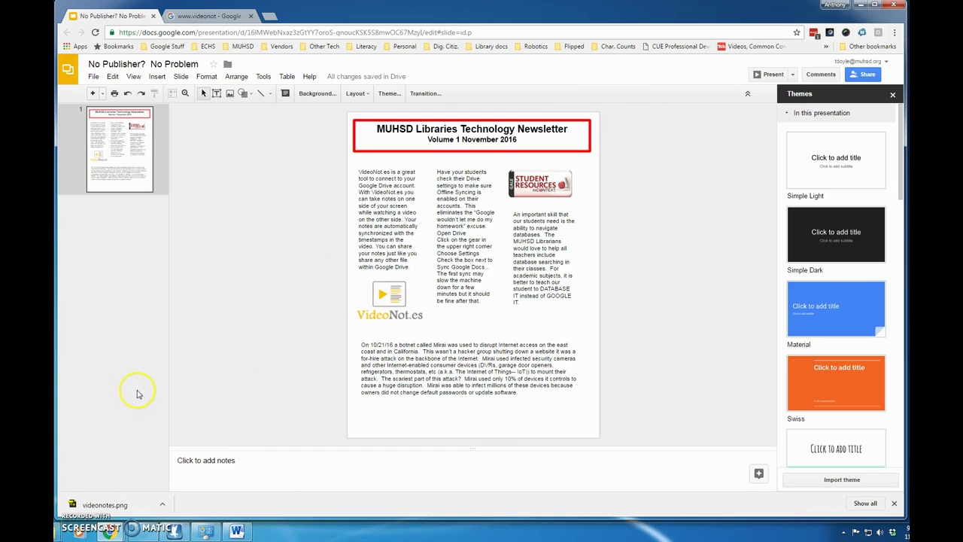
Preview the newsletter in full screen and look at the file formats available for downloading it.
{"action": "left_click", "coordinate": [768, 74]}
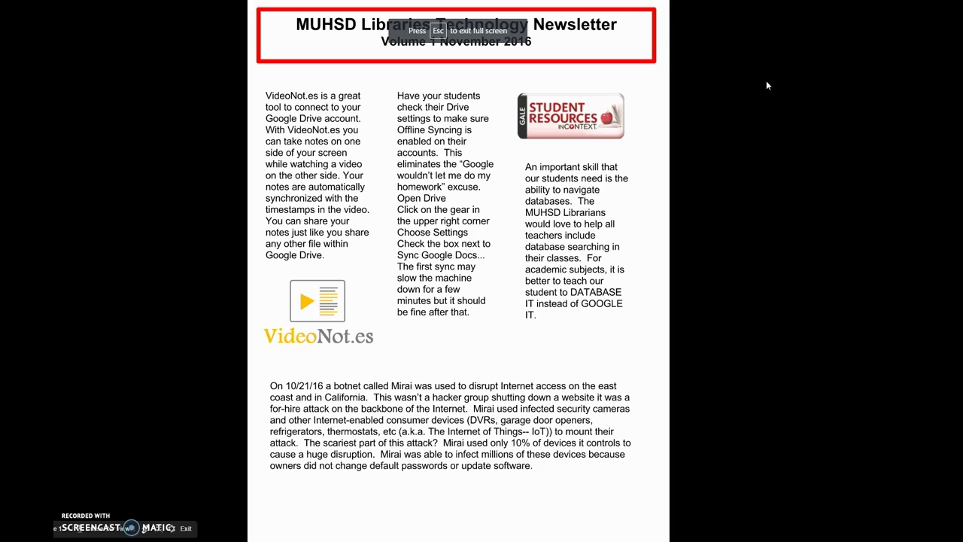
{"action": "key", "text": "Escape"}
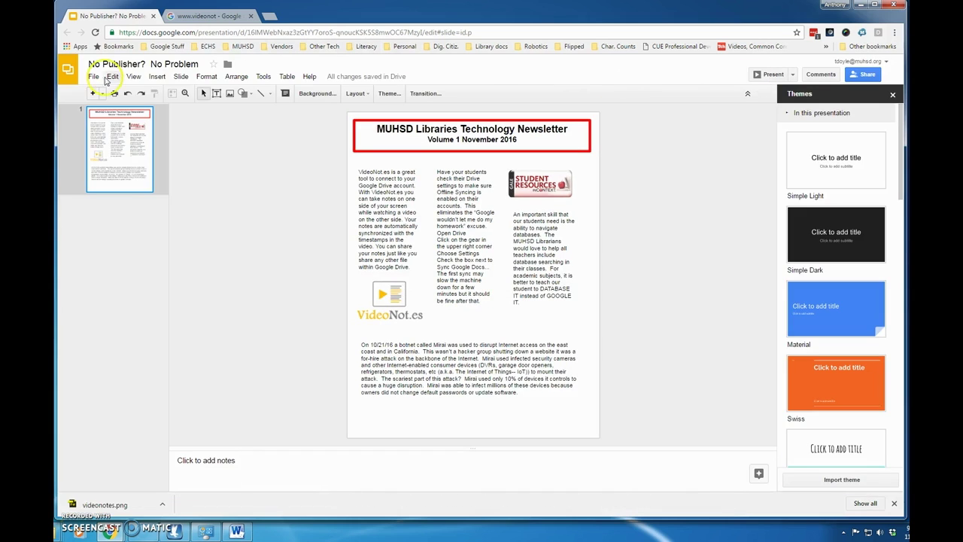
{"action": "left_click", "coordinate": [93, 77]}
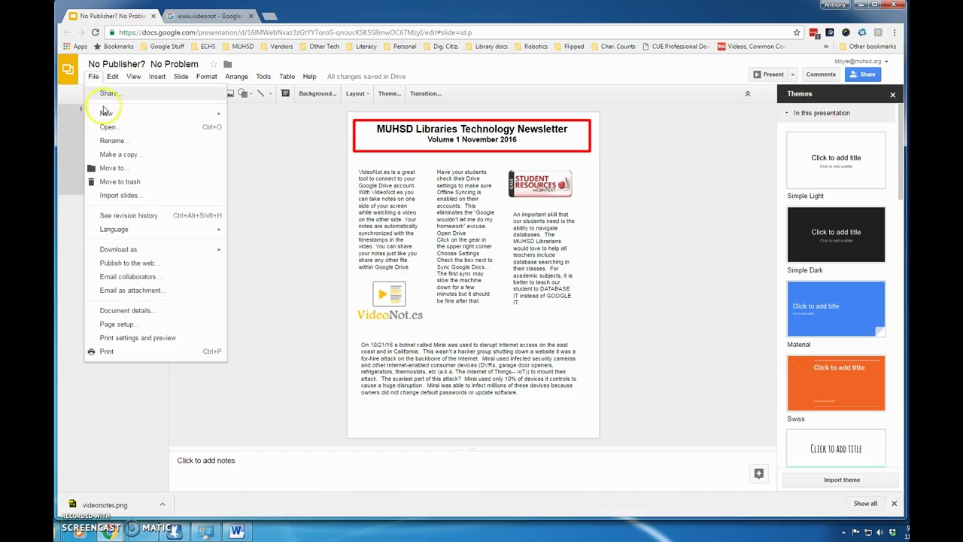
{"action": "mouse_move", "coordinate": [130, 251]}
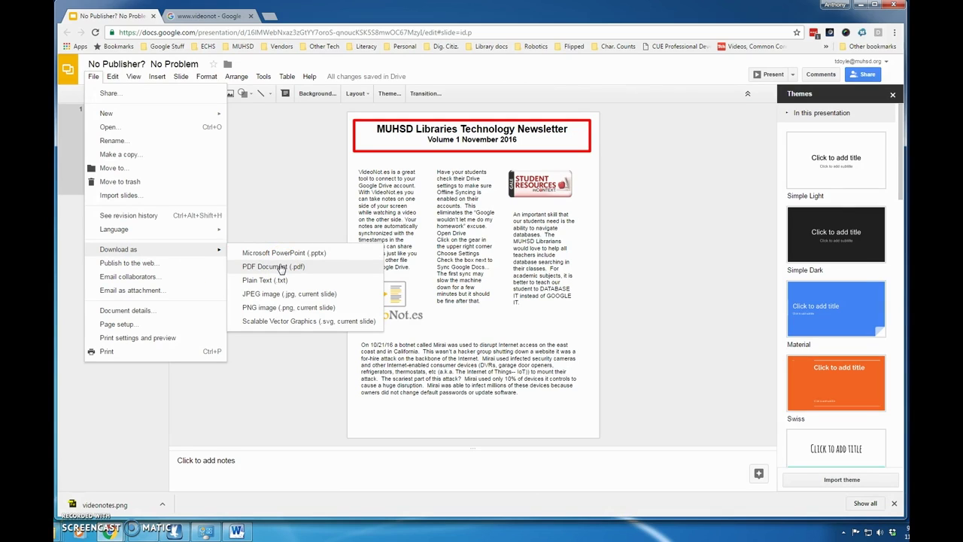
{"action": "left_click", "coordinate": [244, 252]}
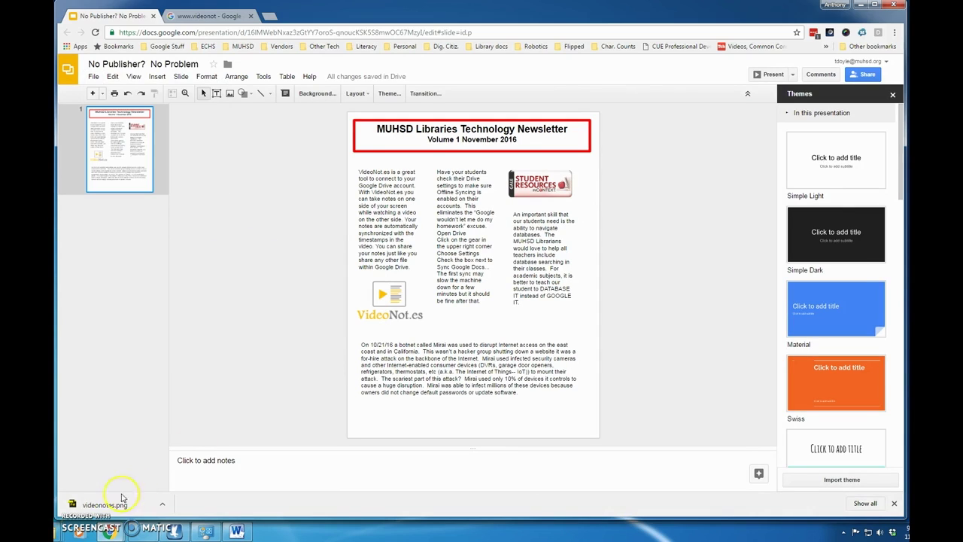
Publish the newsletter to the web for embedding at a custom slide size of 595 by 800 px and copy the embed code.
{"action": "left_click", "coordinate": [94, 76]}
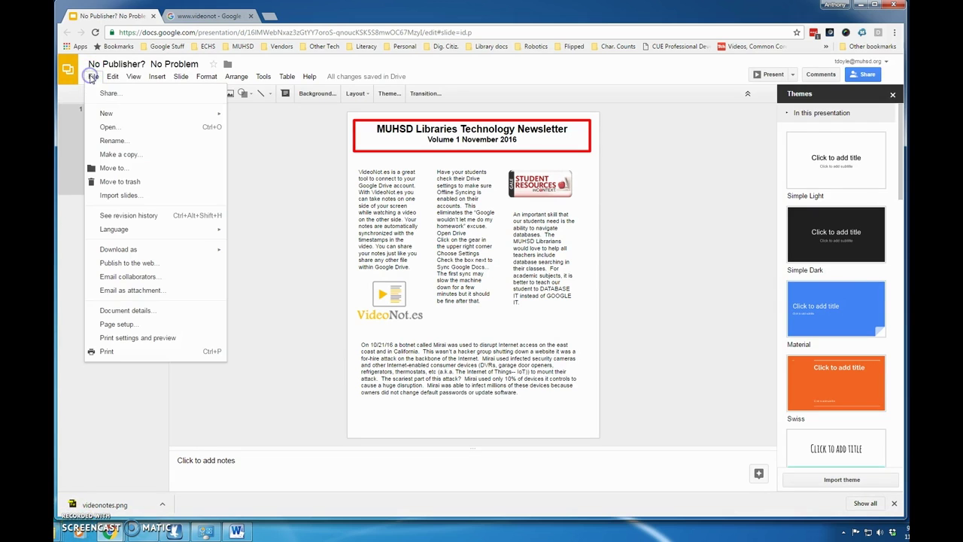
{"action": "left_click", "coordinate": [110, 263]}
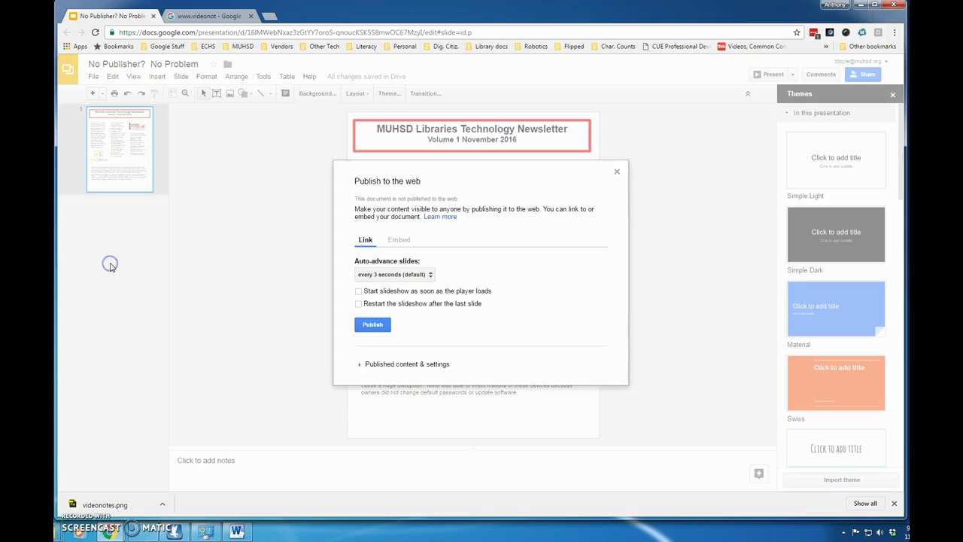
{"action": "left_click", "coordinate": [396, 240]}
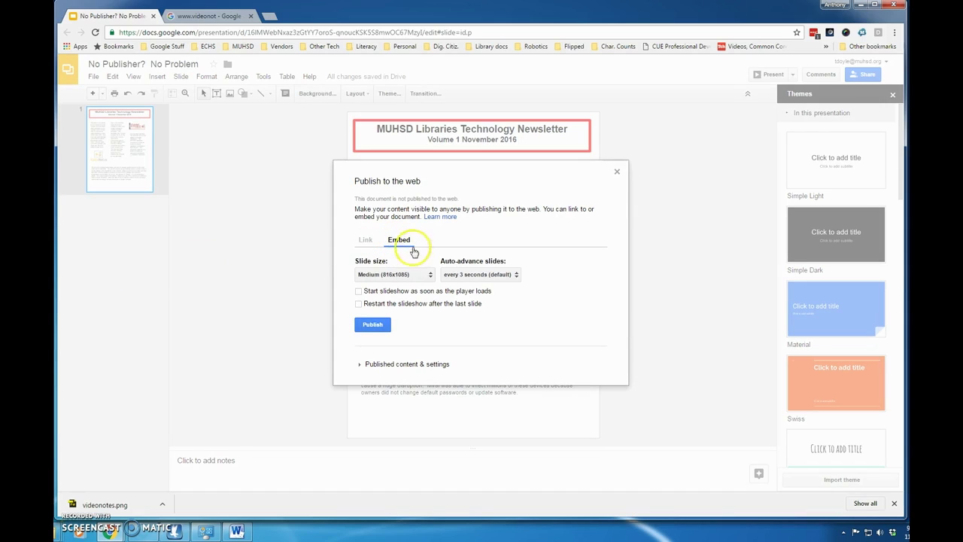
{"action": "left_click", "coordinate": [431, 276]}
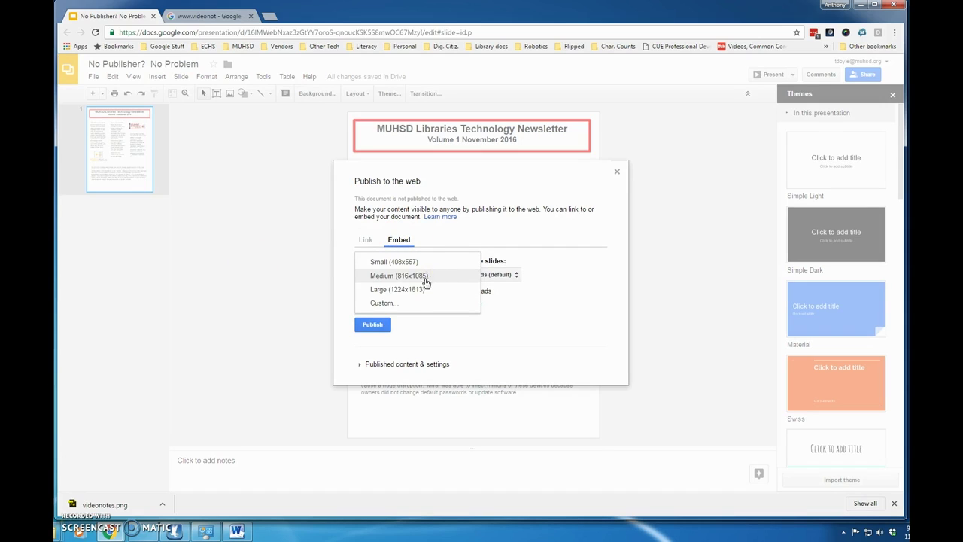
{"action": "left_click", "coordinate": [389, 303]}
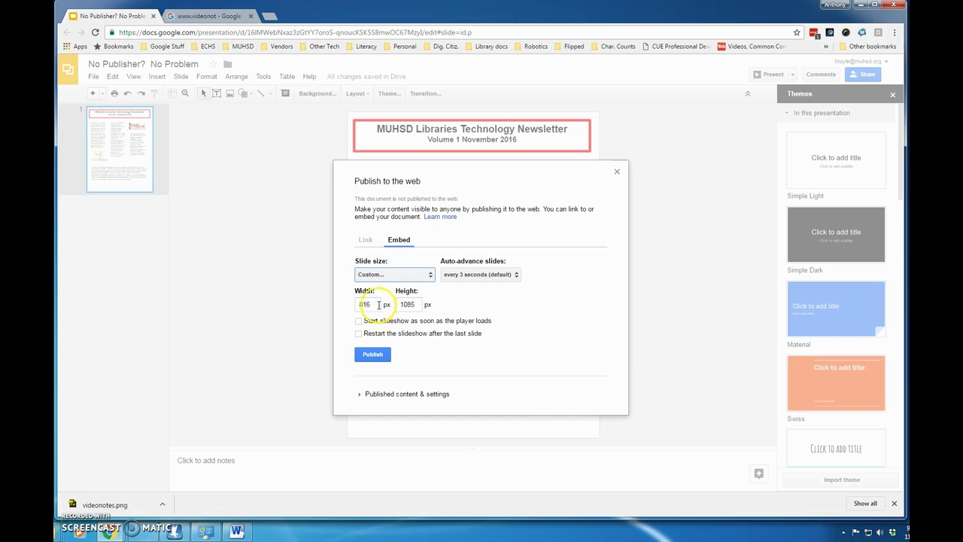
{"action": "left_click", "coordinate": [373, 304]}
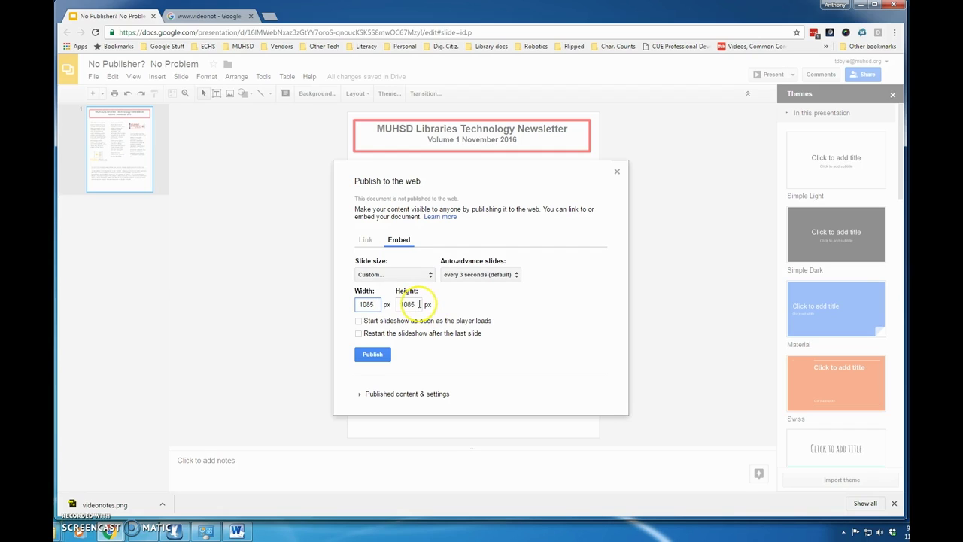
{"action": "left_click", "coordinate": [417, 304]}
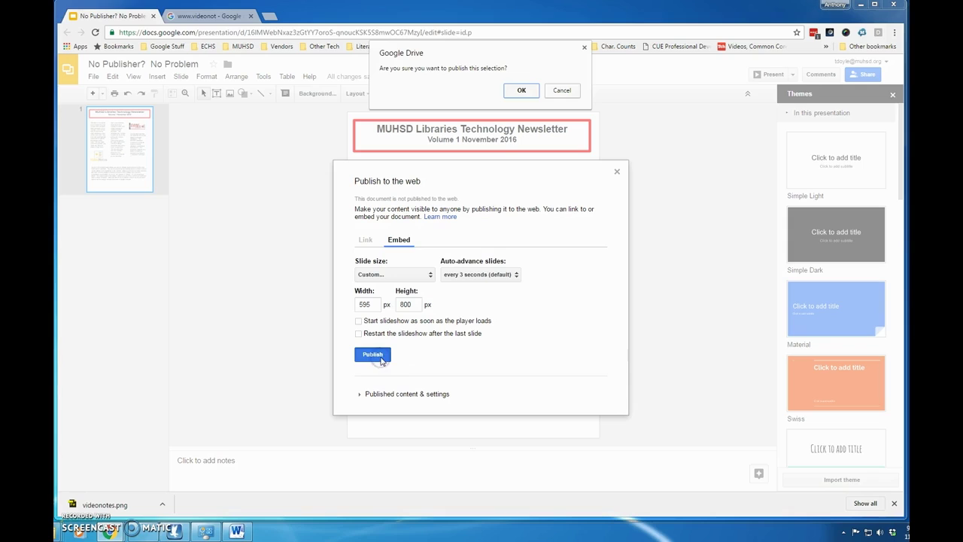
{"action": "left_click", "coordinate": [529, 91]}
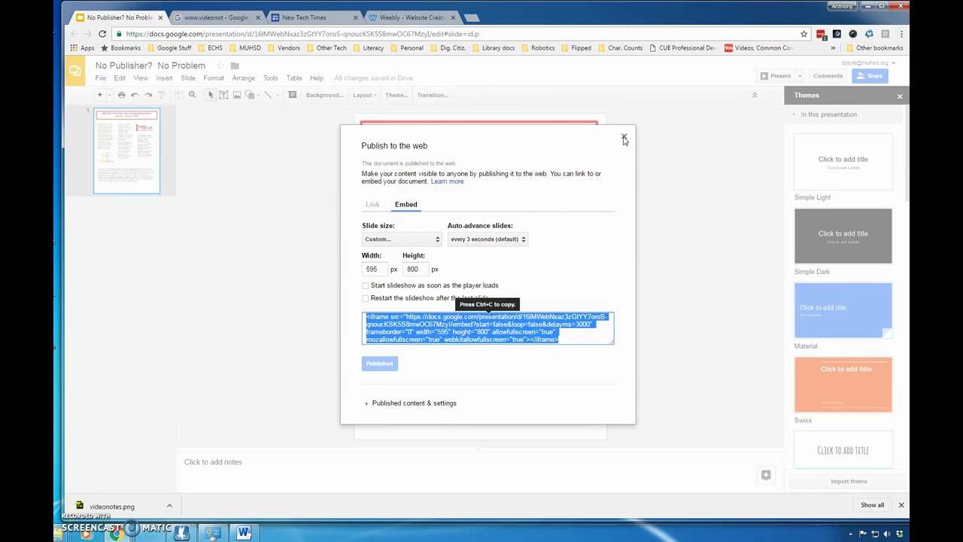
{"action": "left_click", "coordinate": [623, 138]}
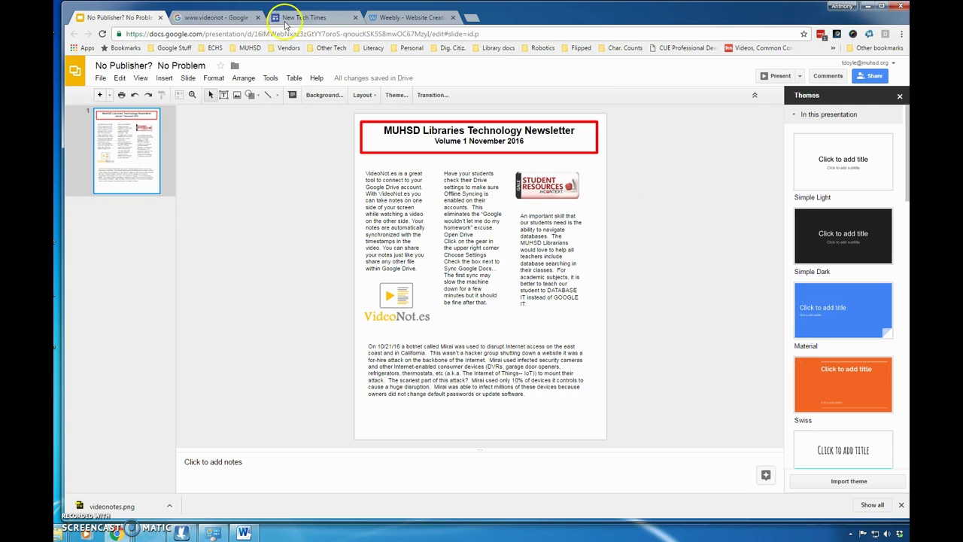
Switch to the Weebly editor, add an Embed Code element to the Tech Newsletter page and paste the presentation's iframe code into it.
{"action": "left_click", "coordinate": [399, 18]}
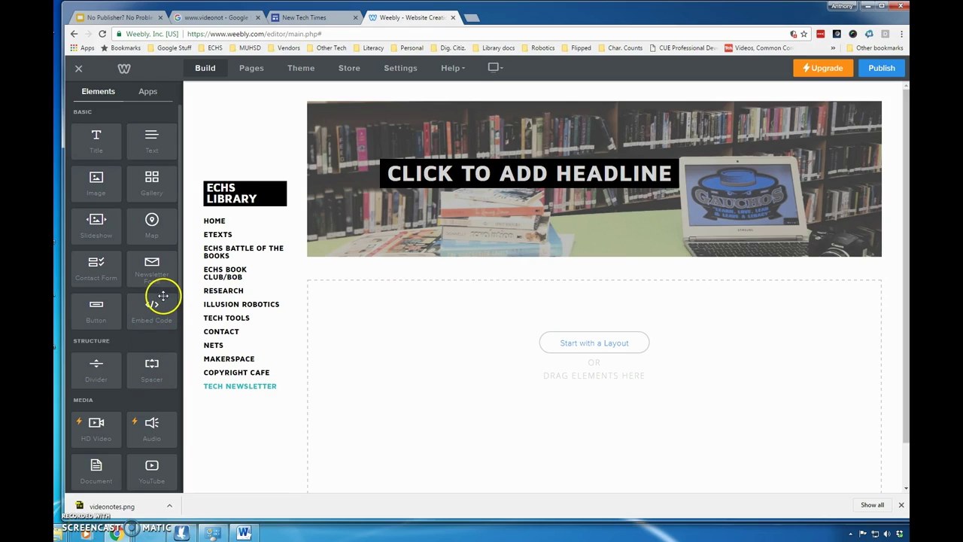
{"action": "left_click_drag", "start_coordinate": [155, 306], "coordinate": [608, 359]}
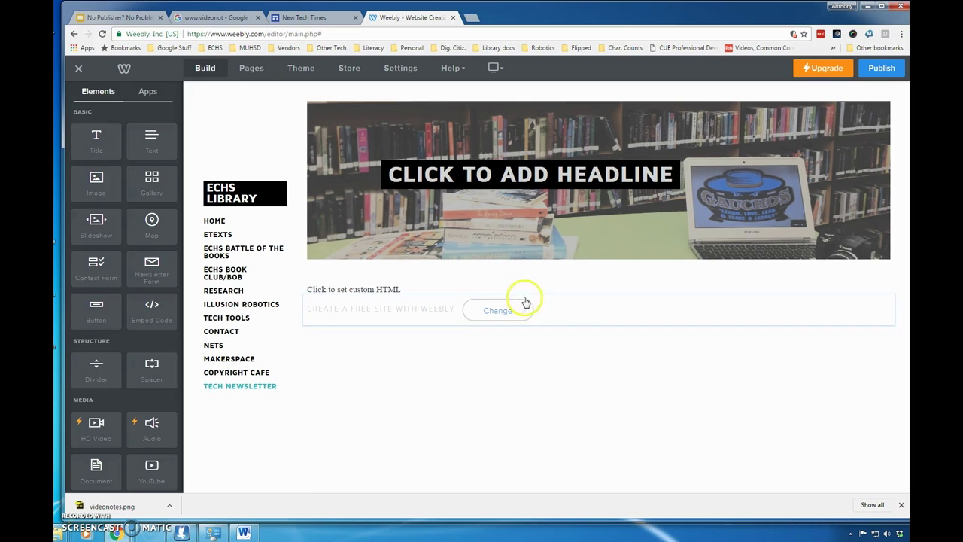
{"action": "left_click", "coordinate": [444, 286]}
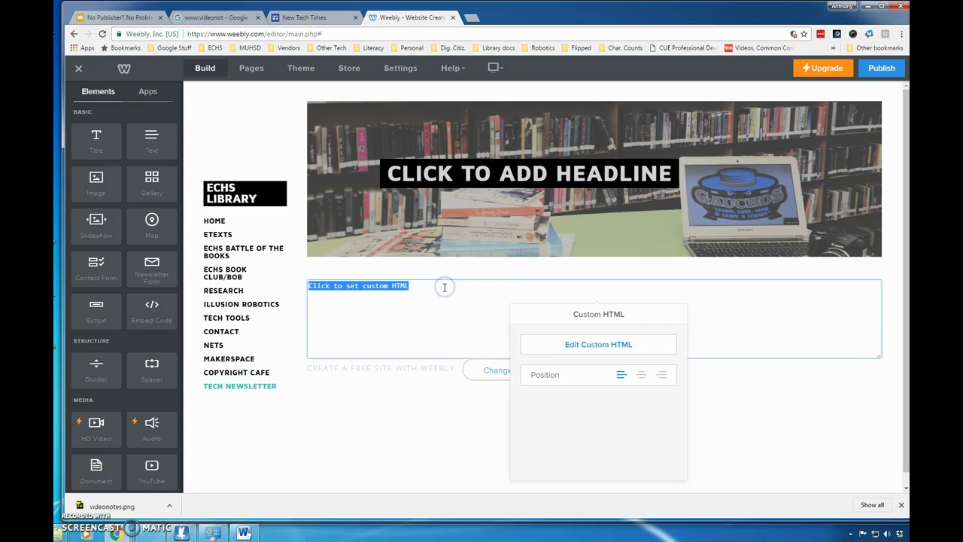
{"action": "type", "text": "<iframe src=\"https://docs.google.com/presentation/d/16lMWebNxaz3zGtYY7oroS-qnoucKSK5S8mwOC67MzyI/embed?start=false&loop=false&delayms=3000\" frameborder=\"0\" width=\"595\" height=\"800\" allowfullscreen=\"true\" mozallowfullscreen=\"true\" webkitallowfullscreen=\"true\"></iframe>"}
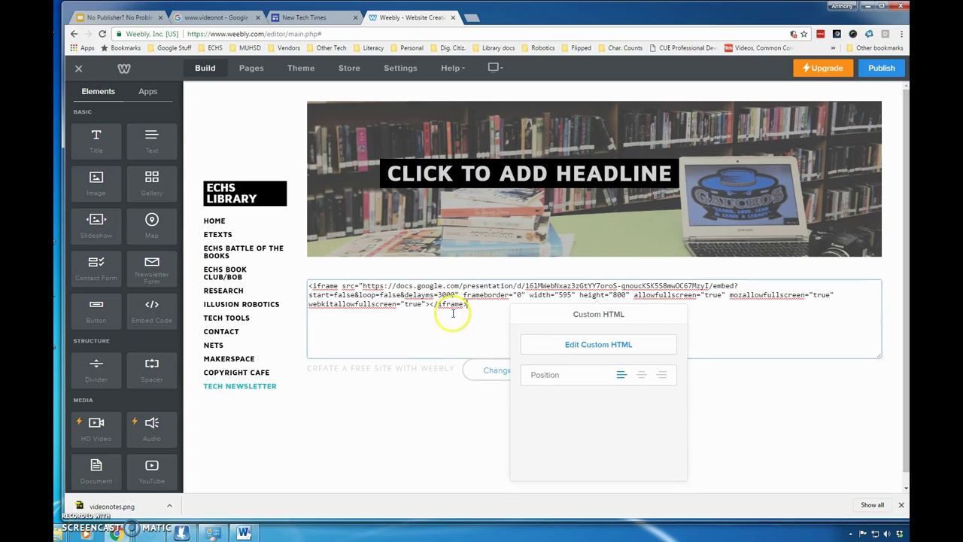
Finish the embed code entry so the newsletter renders on the Tech Newsletter page, and center the embedded element.
{"action": "left_click", "coordinate": [895, 378]}
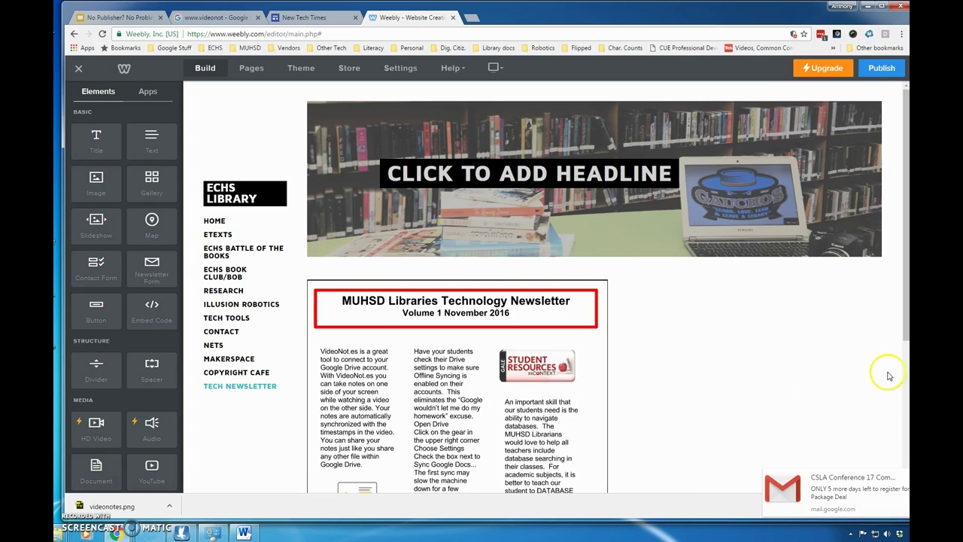
{"action": "scroll", "coordinate": [889, 376], "scroll_direction": "down", "scroll_amount": 3}
{"action": "scroll", "coordinate": [865, 379], "scroll_direction": "up", "scroll_amount": 1}
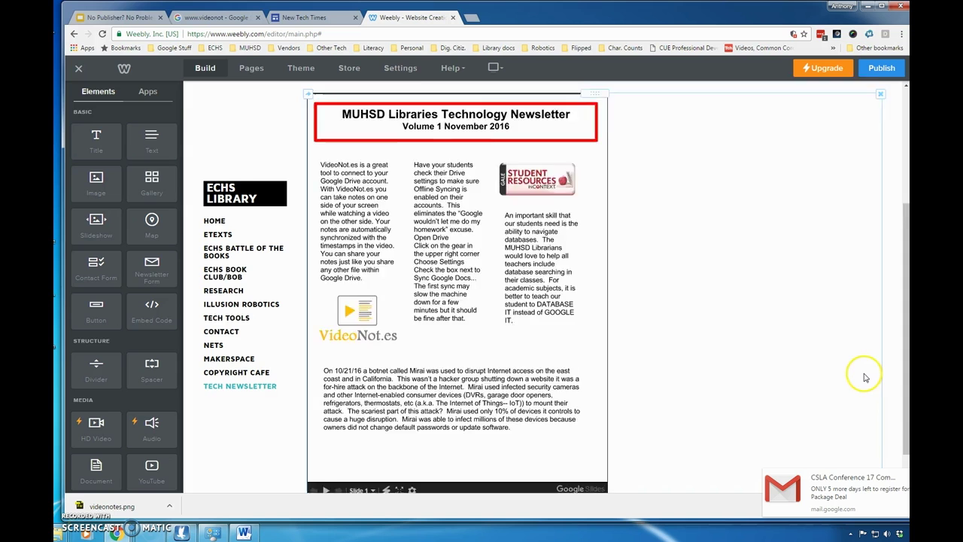
{"action": "left_click", "coordinate": [433, 255]}
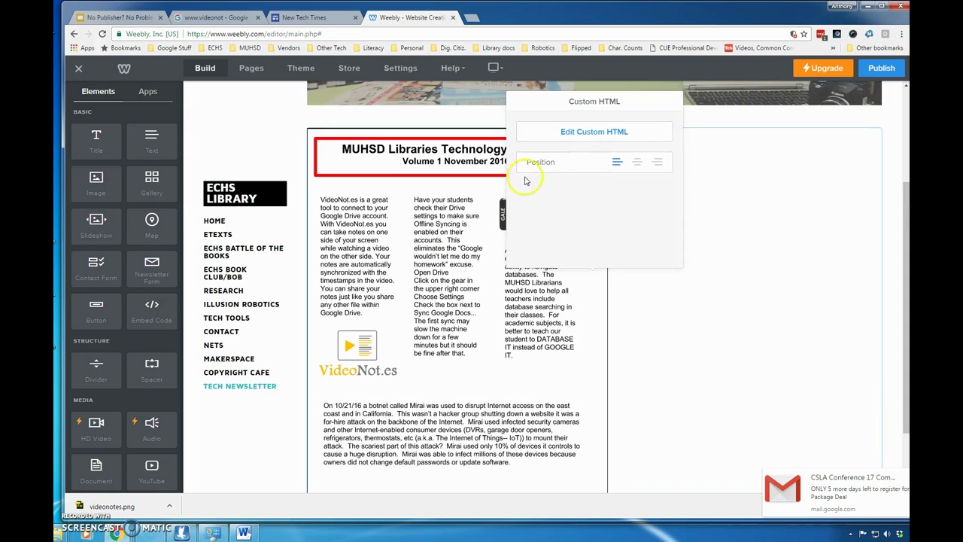
{"action": "left_click", "coordinate": [637, 162]}
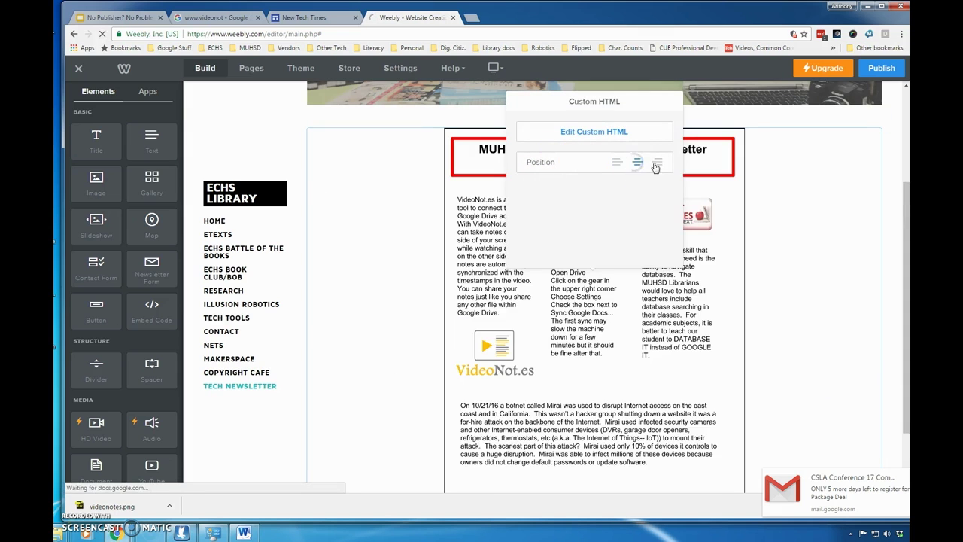
Reopen the newsletter's custom HTML for editing and set the iframe width to 800.
{"action": "left_click", "coordinate": [601, 134]}
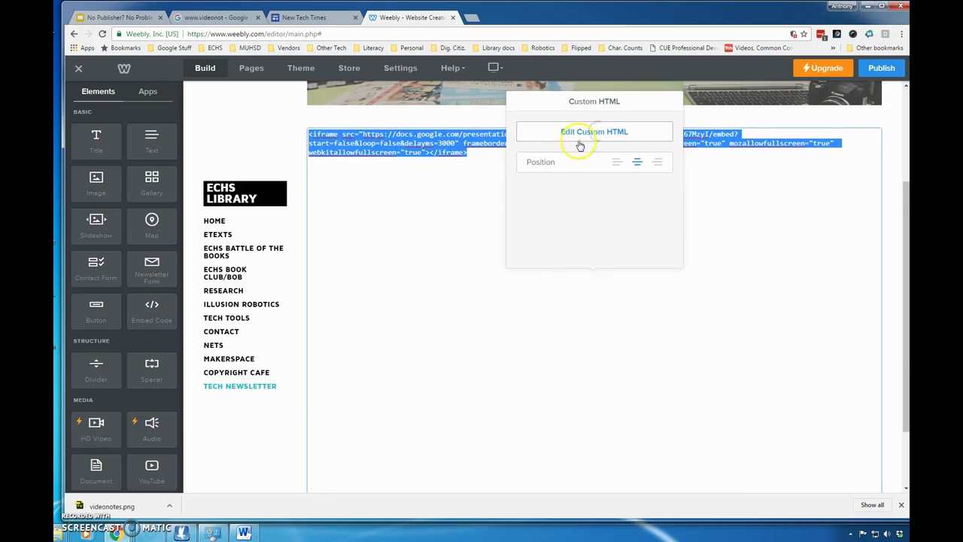
{"action": "left_click_drag", "start_coordinate": [606, 103], "coordinate": [619, 209]}
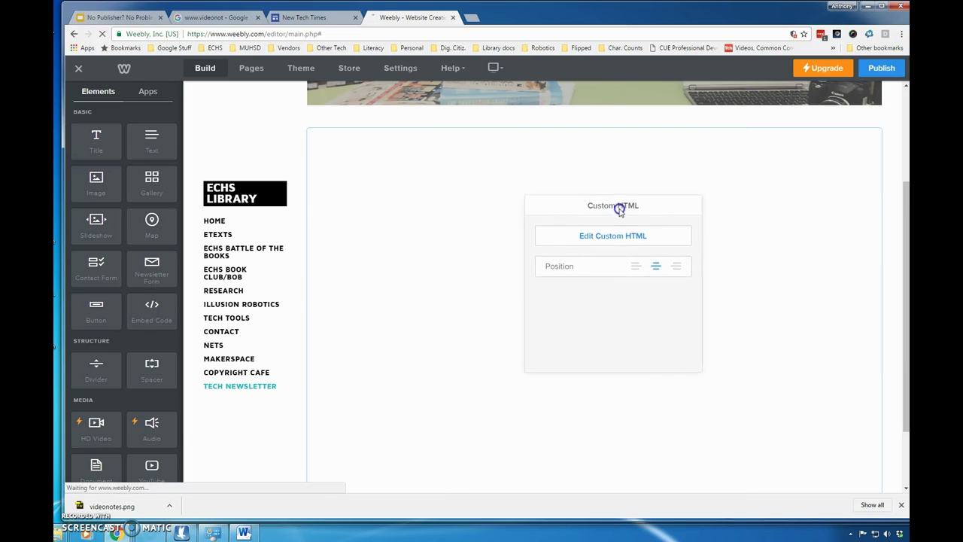
{"action": "left_click", "coordinate": [632, 239]}
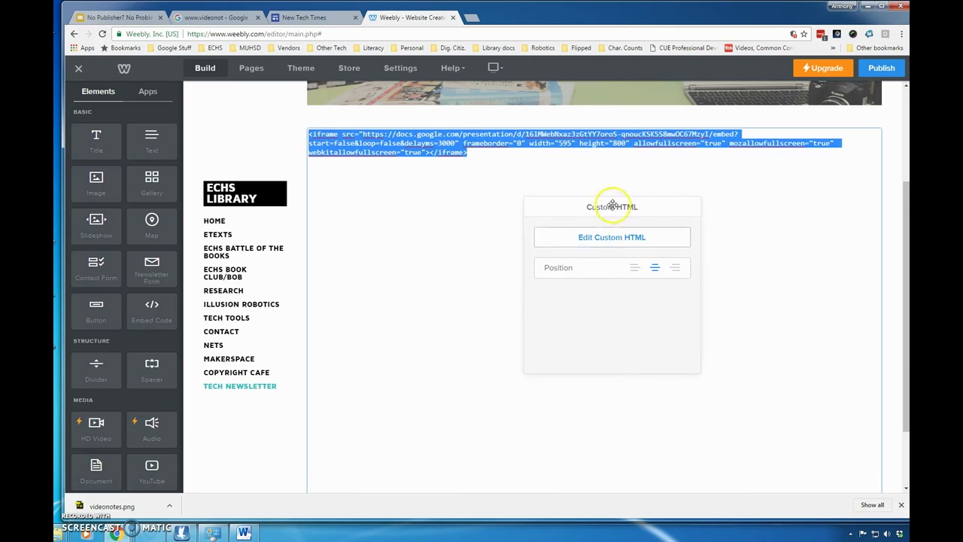
{"action": "left_click", "coordinate": [568, 142]}
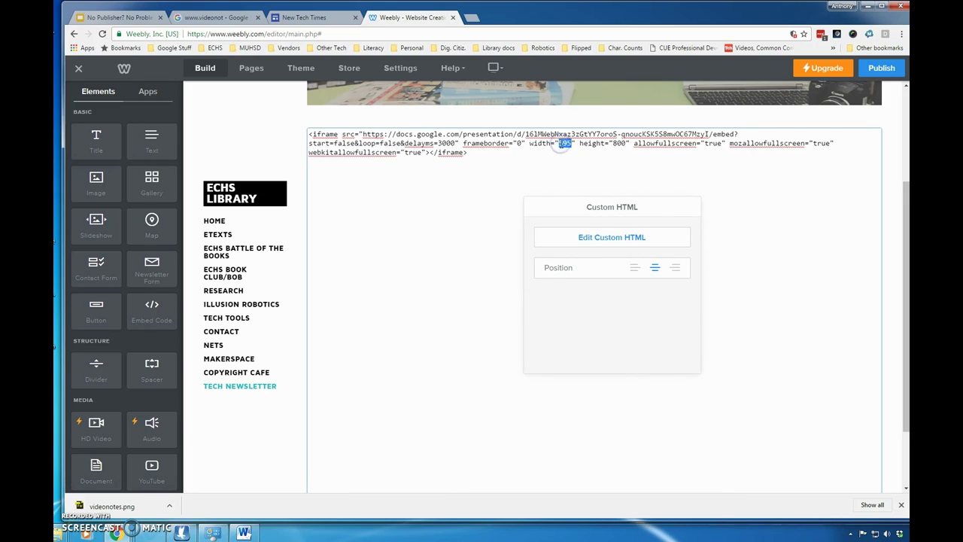
{"action": "type", "text": "800"}
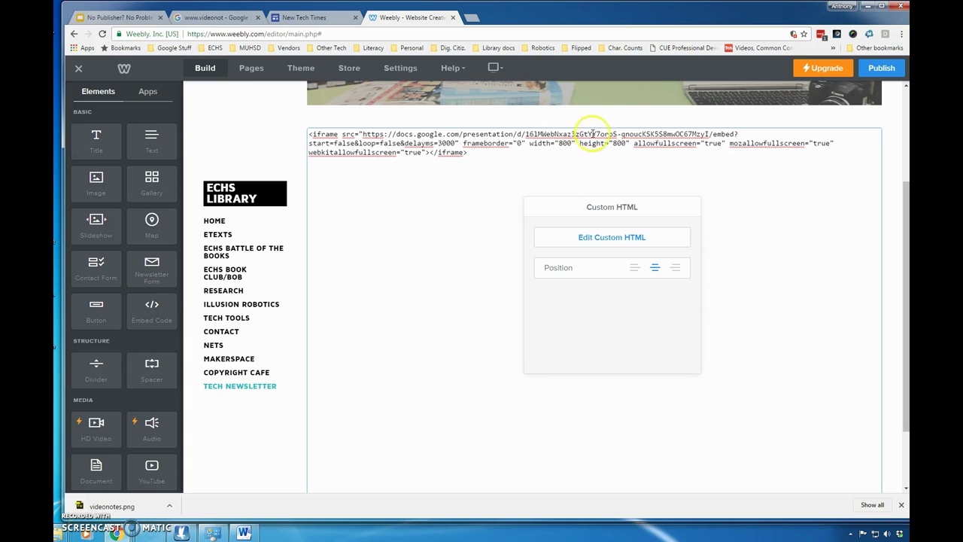
Set the iframe height to 1100, apply the code change and check the enlarged newsletter on the page.
{"action": "left_click", "coordinate": [623, 143]}
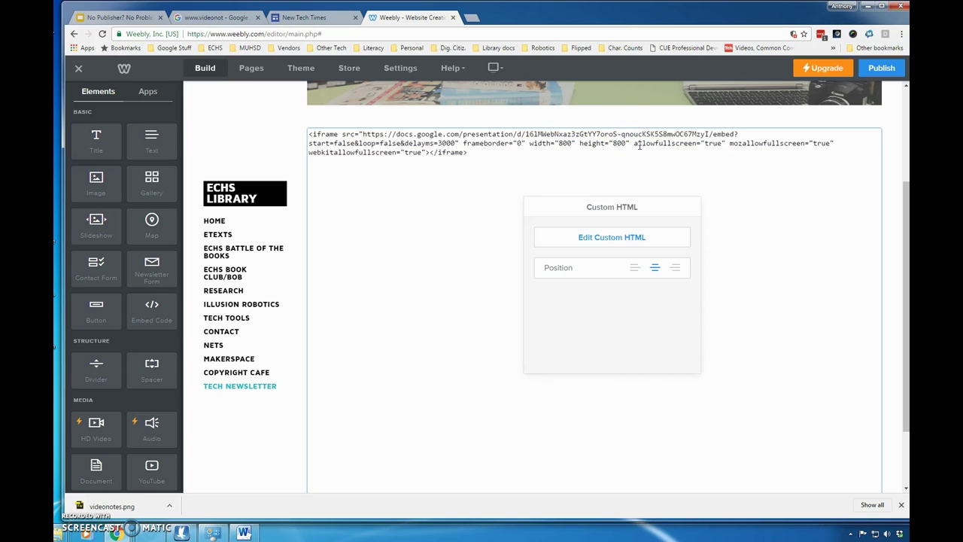
{"action": "key", "text": "BackSpace"}
{"action": "key", "text": "BackSpace"}
{"action": "key", "text": "BackSpace"}
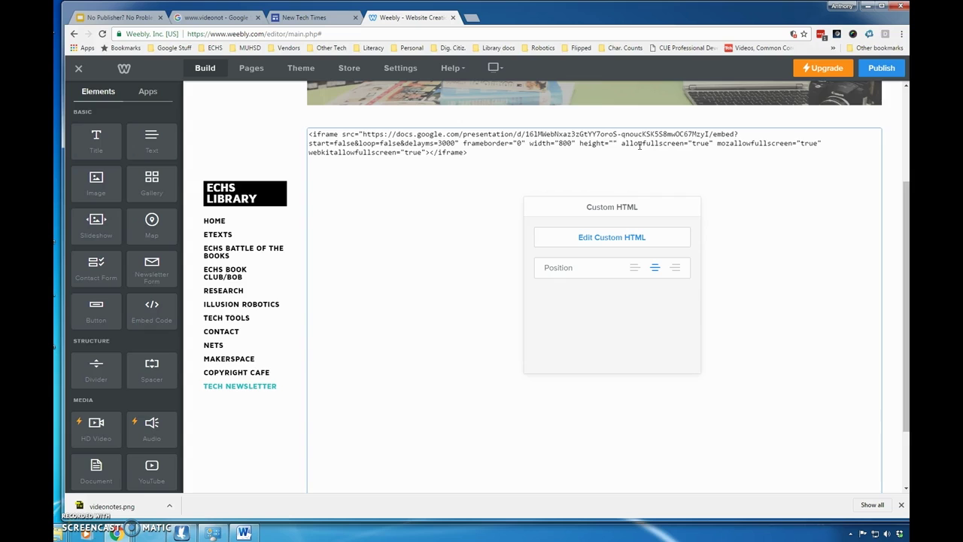
{"action": "type", "text": "1100"}
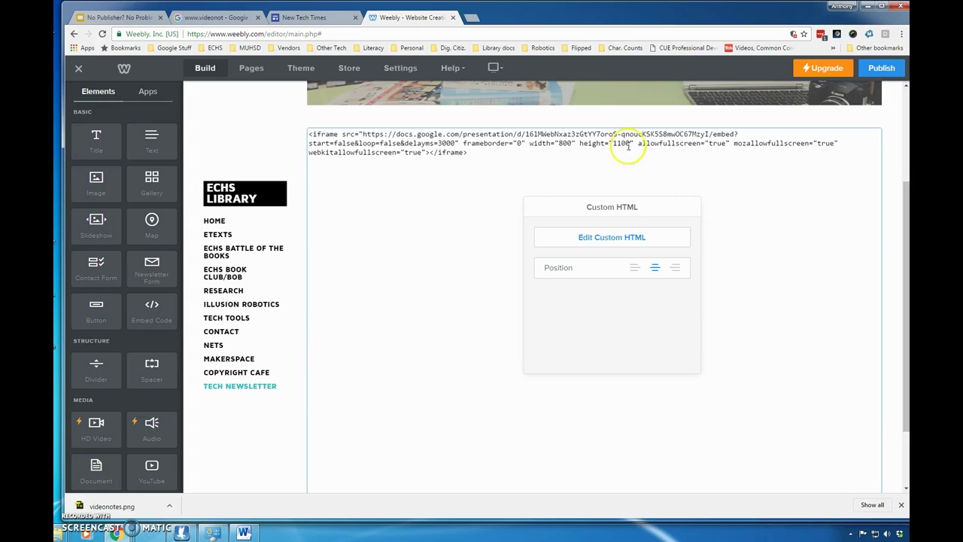
{"action": "left_click", "coordinate": [887, 243]}
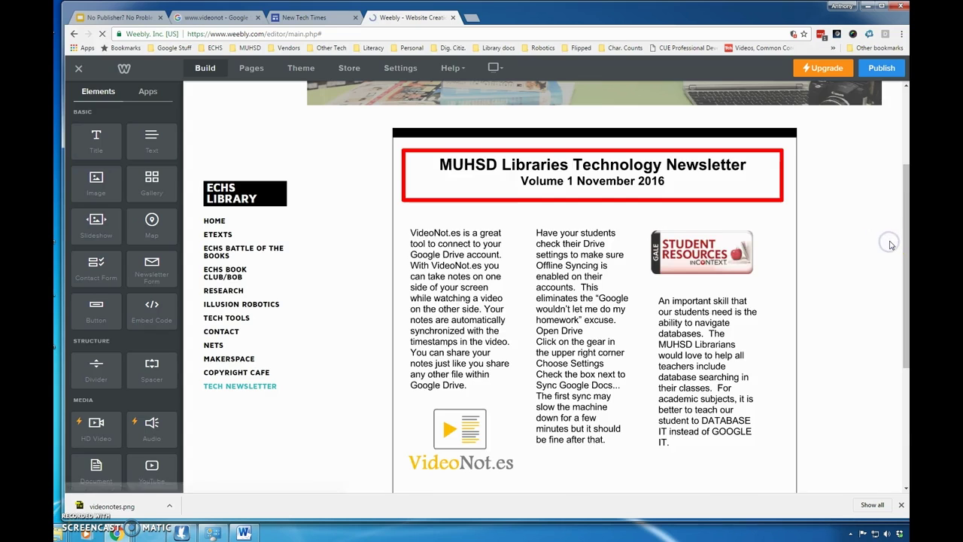
{"action": "scroll", "coordinate": [879, 248], "scroll_direction": "down", "scroll_amount": 3}
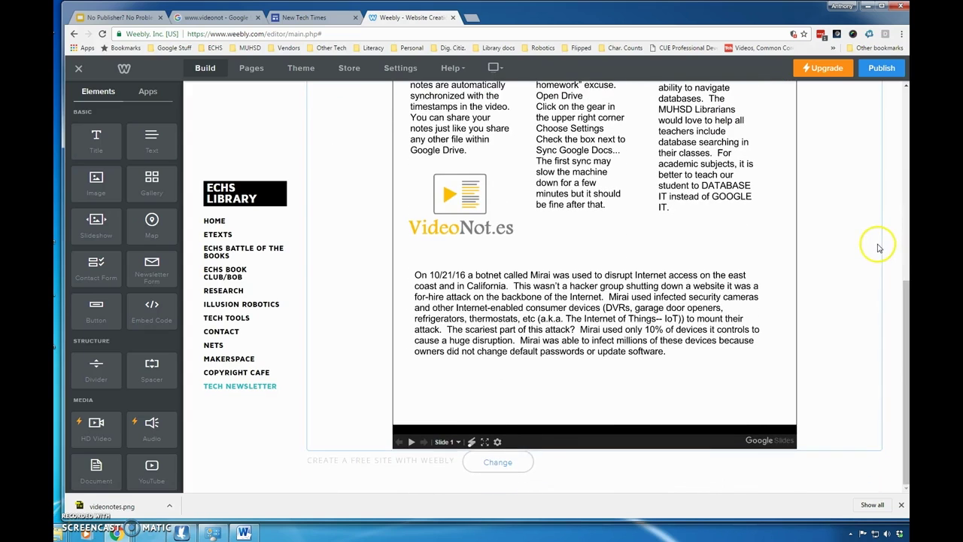
{"action": "scroll", "coordinate": [878, 248], "scroll_direction": "up", "scroll_amount": 3}
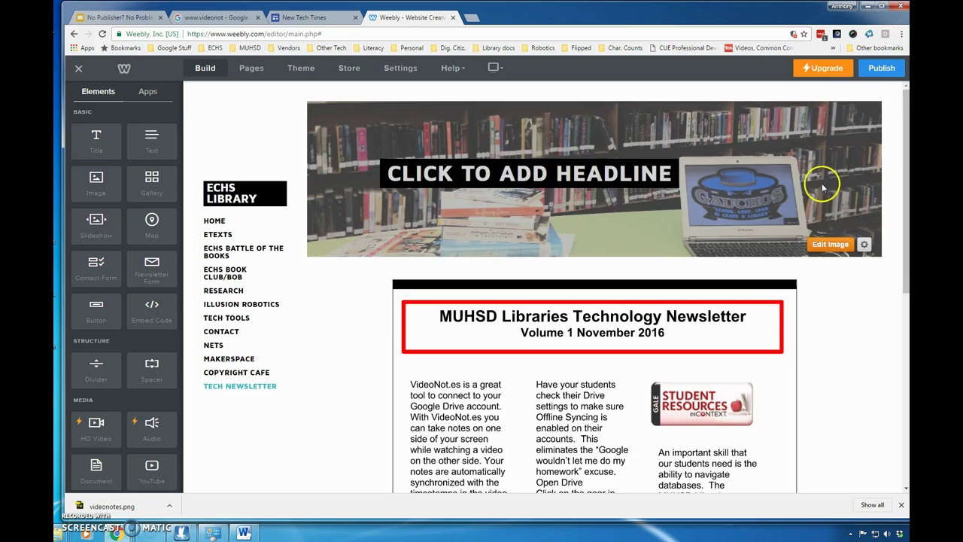
{"action": "scroll", "coordinate": [841, 226], "scroll_direction": "down", "scroll_amount": 4}
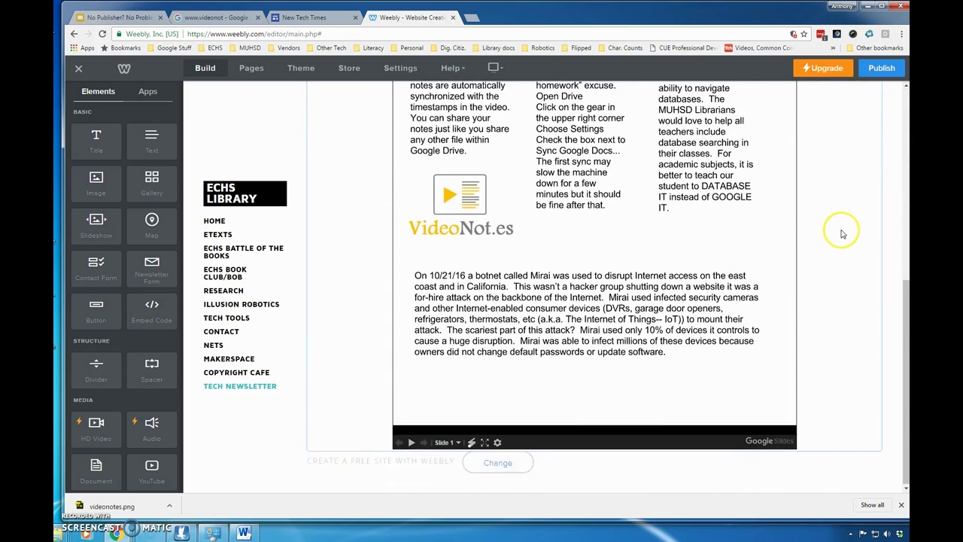
{"action": "scroll", "coordinate": [843, 226], "scroll_direction": "up", "scroll_amount": 3}
{"action": "scroll", "coordinate": [835, 210], "scroll_direction": "up", "scroll_amount": 3}
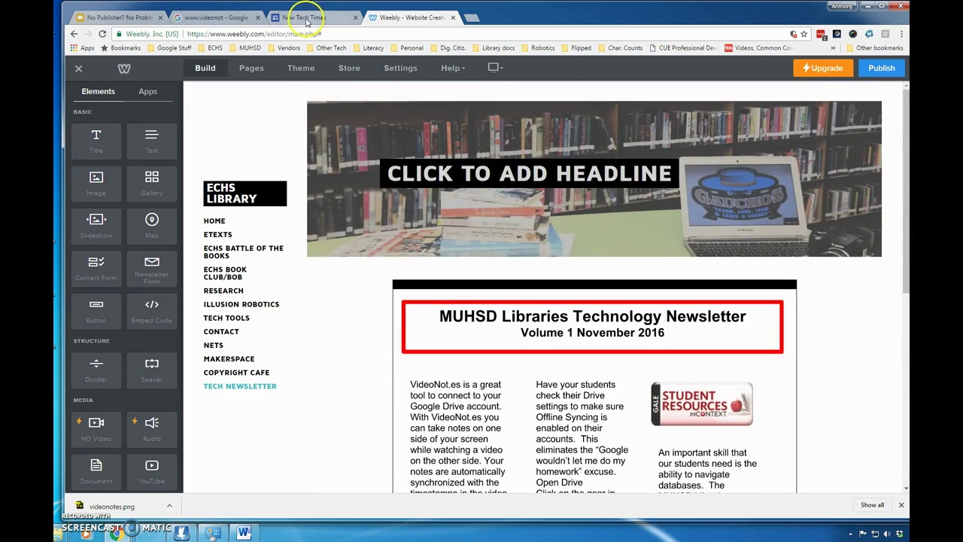
Switch to the New Tech Times site in Google Sites and insert the "No Publisher? No Problem" Slides presentation.
{"action": "left_click", "coordinate": [304, 17]}
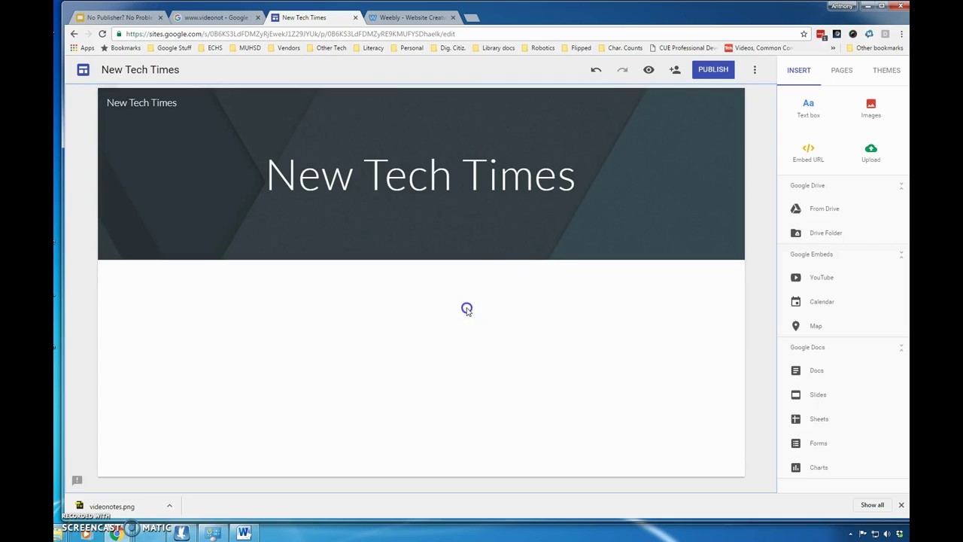
{"action": "left_click", "coordinate": [816, 396]}
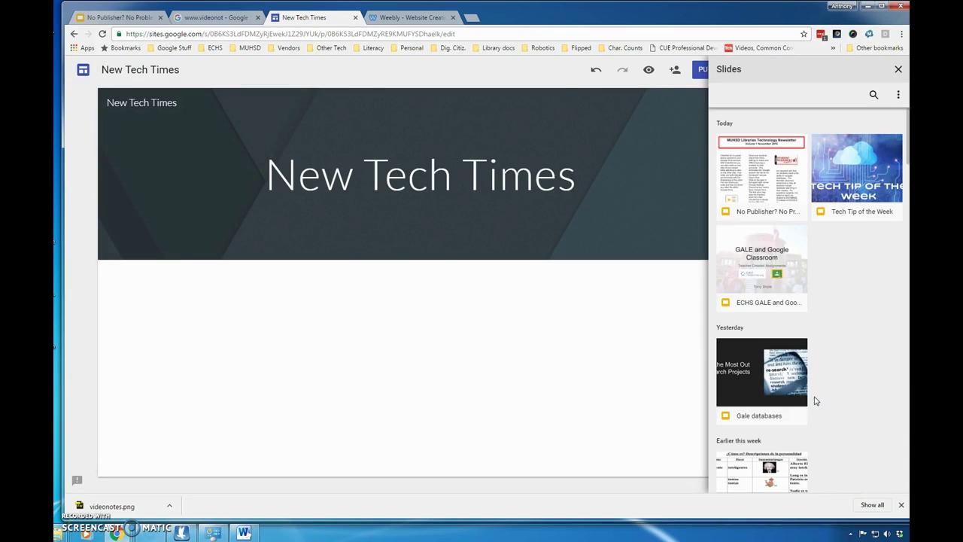
{"action": "left_click", "coordinate": [764, 183]}
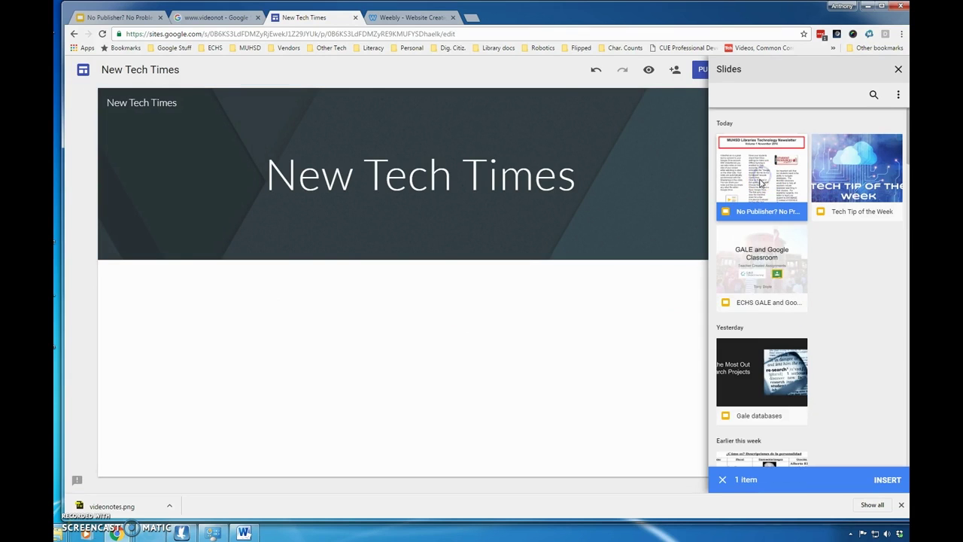
{"action": "left_click", "coordinate": [886, 479]}
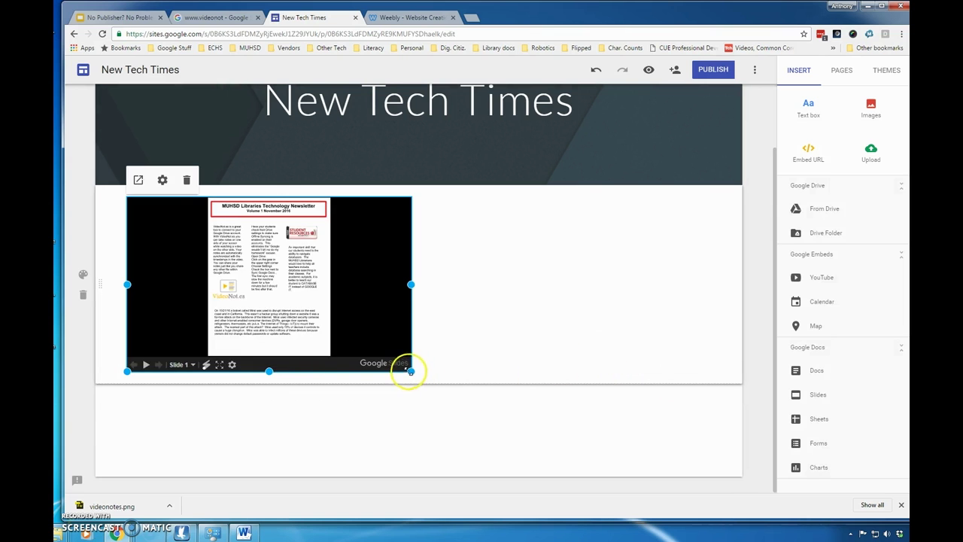
Enlarge the embedded presentation and stretch it downward until the newsletter nearly fills the frame's width, and check the result.
{"action": "left_click_drag", "start_coordinate": [410, 371], "coordinate": [436, 446]}
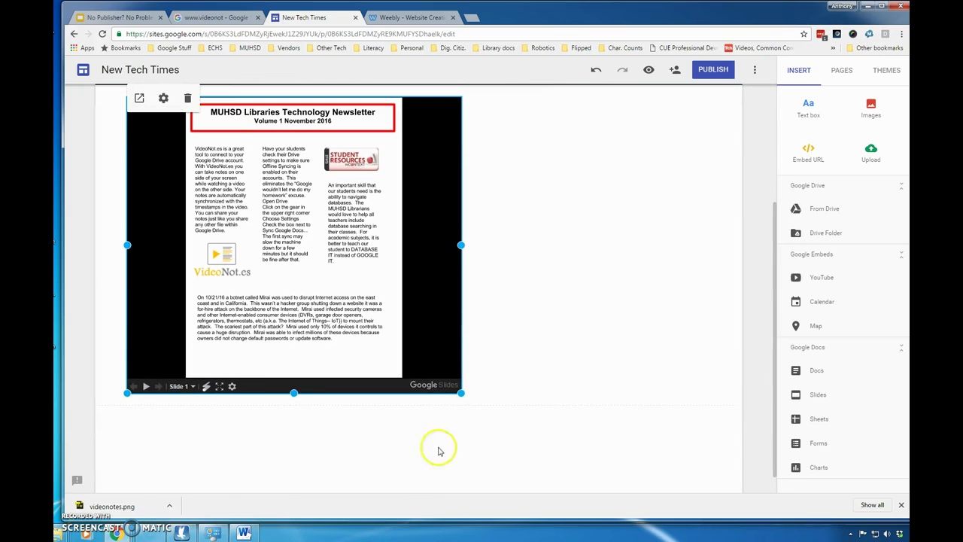
{"action": "left_click_drag", "start_coordinate": [292, 393], "coordinate": [294, 470]}
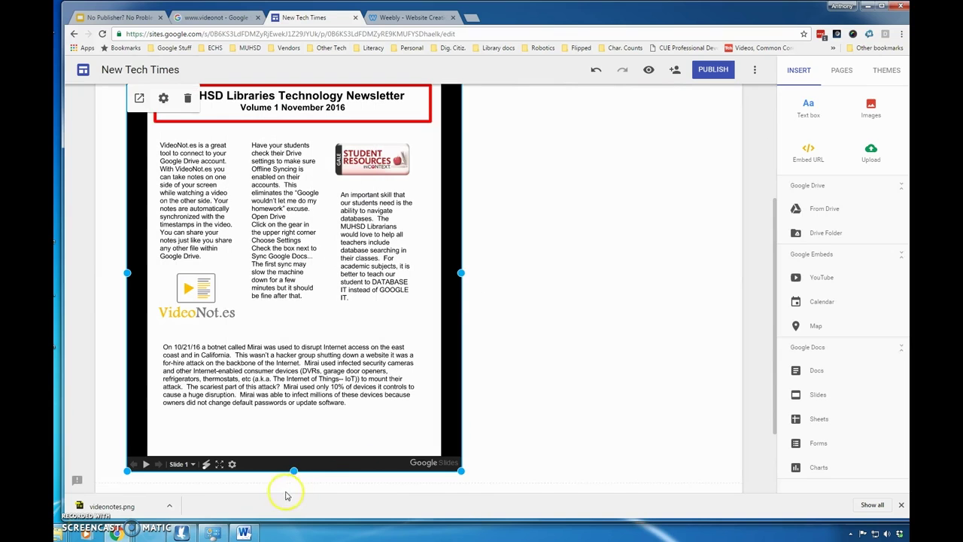
{"action": "left_click", "coordinate": [293, 471]}
{"action": "scroll", "coordinate": [296, 482], "scroll_direction": "down", "scroll_amount": 2}
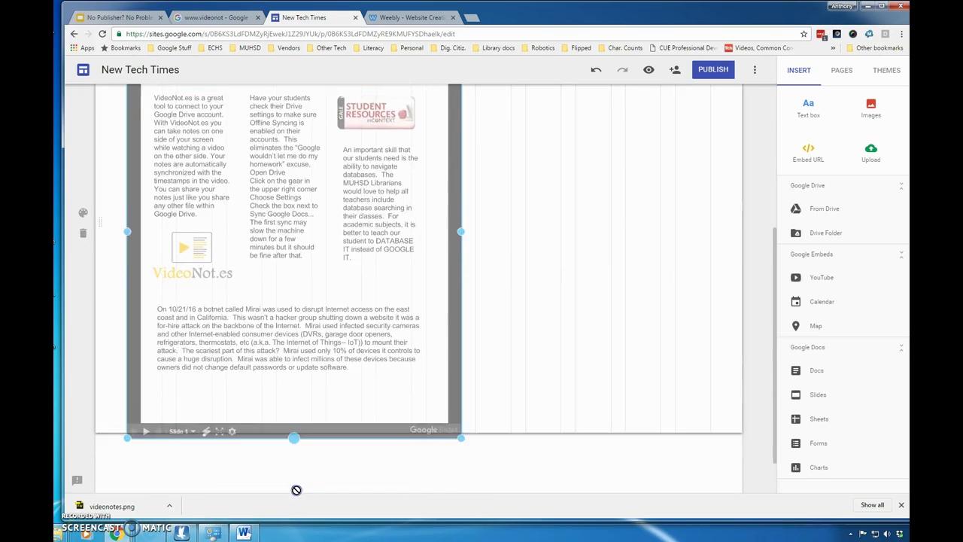
{"action": "left_click", "coordinate": [493, 292]}
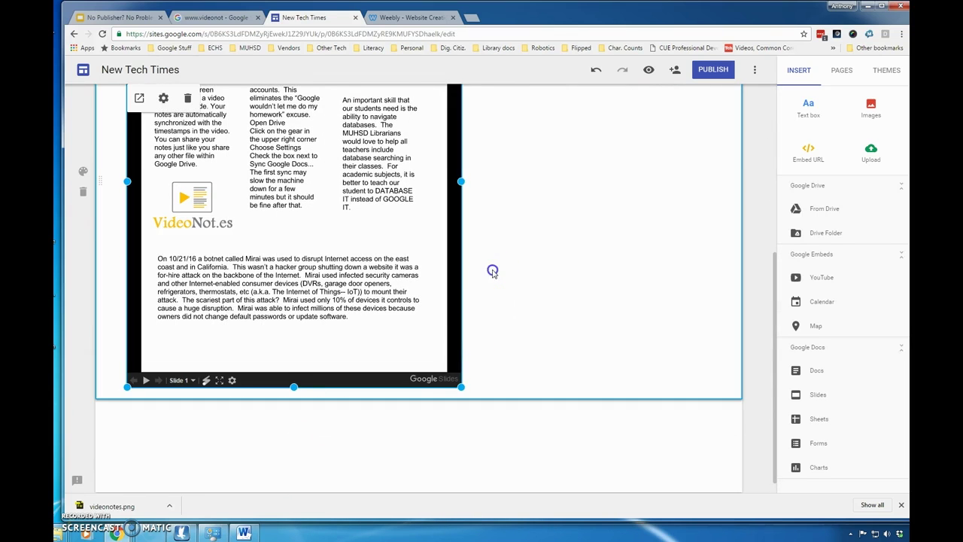
{"action": "scroll", "coordinate": [510, 259], "scroll_direction": "up", "scroll_amount": 4}
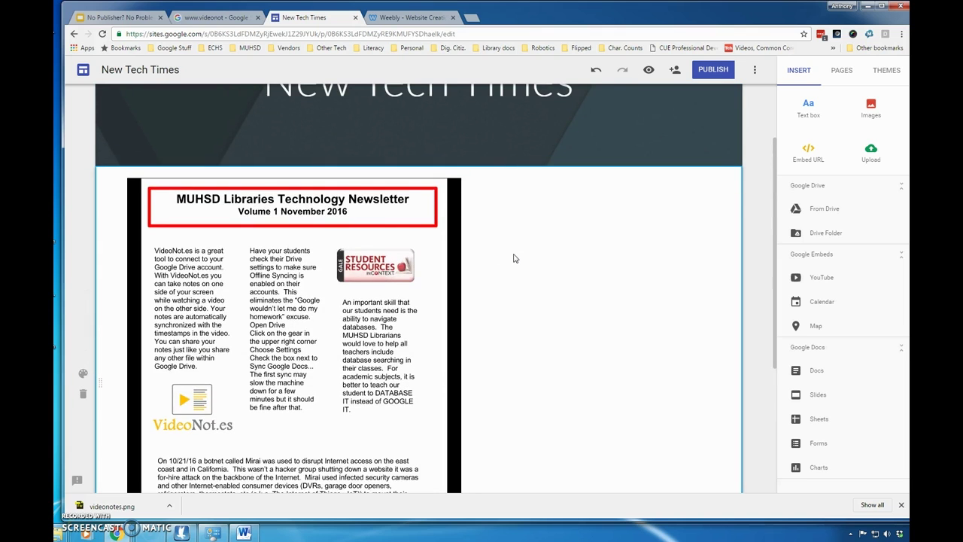
{"action": "scroll", "coordinate": [514, 259], "scroll_direction": "down", "scroll_amount": 2}
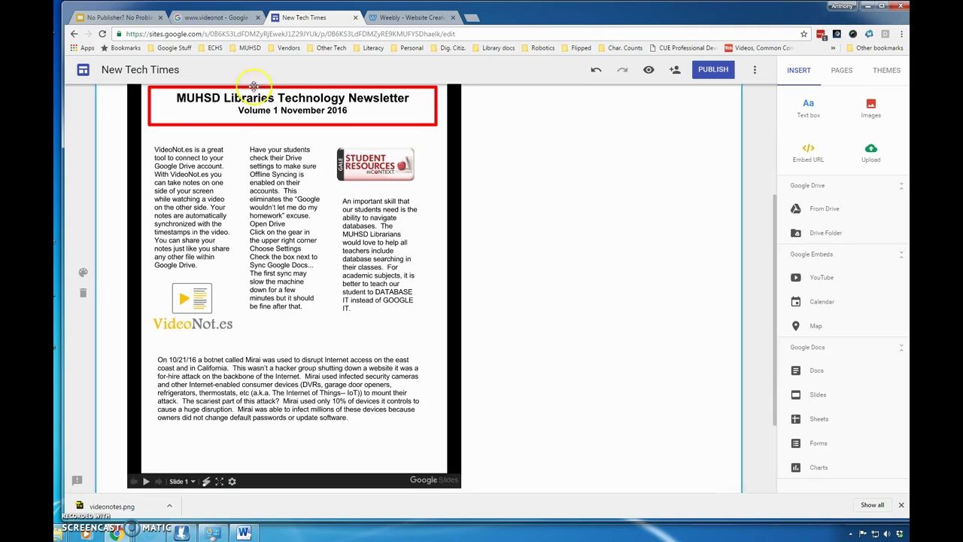
Switch back to the "No Publisher? No Problem" presentation in Google Slides.
{"action": "left_click", "coordinate": [128, 18]}
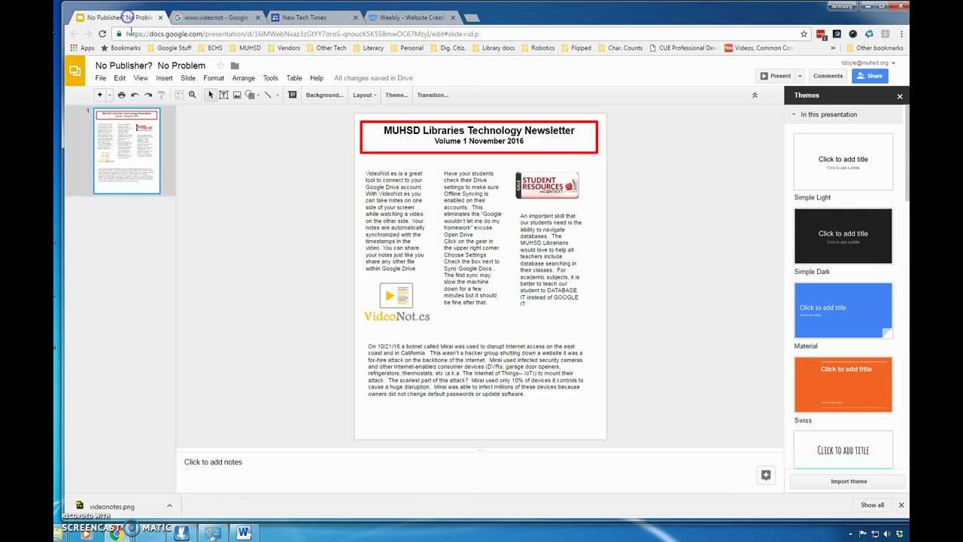